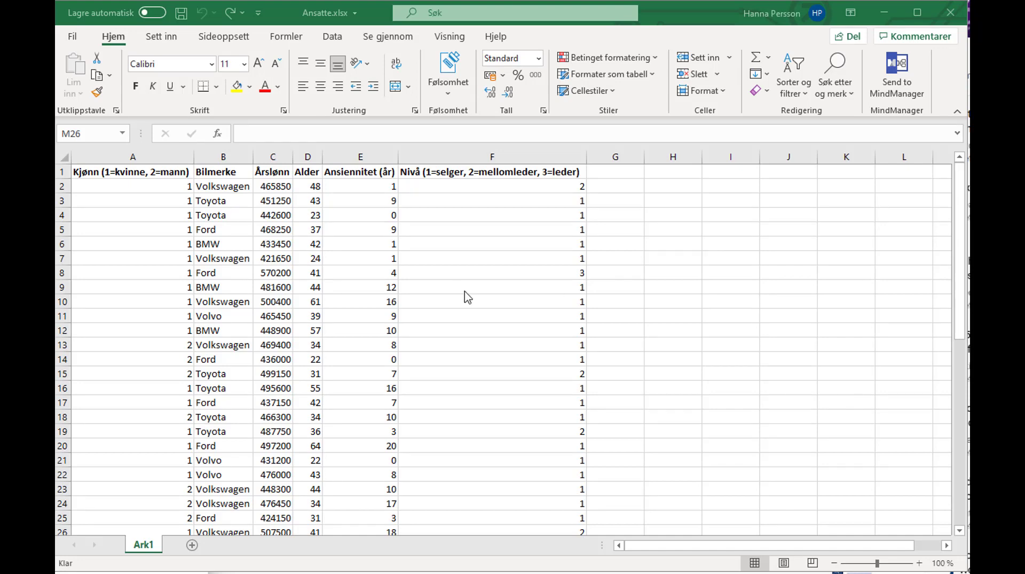
Convert the data in columns A to F into a table that uses the first row as headers.
{"action": "left_click_drag", "start_coordinate": [168, 160], "coordinate": [516, 182]}
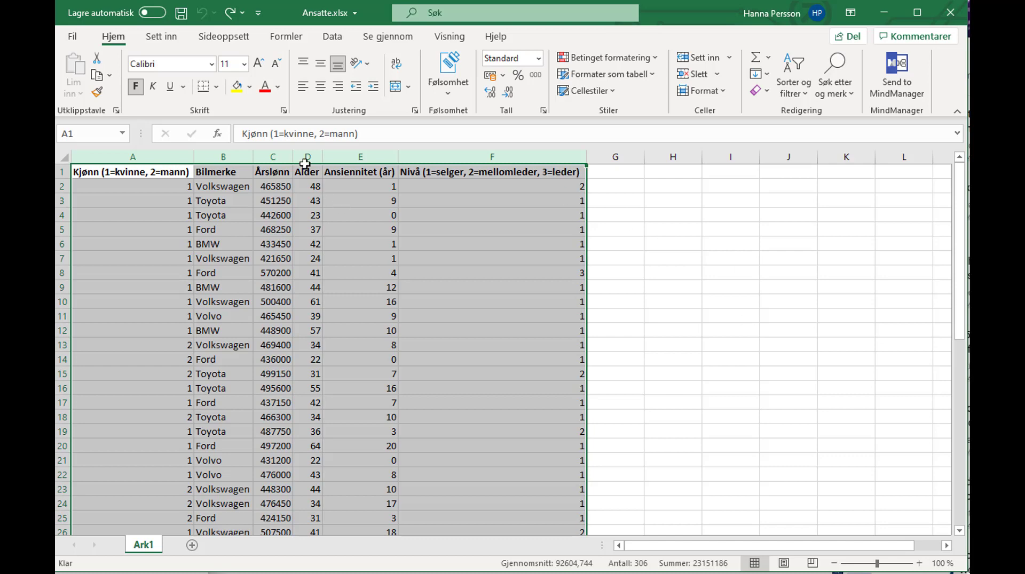
{"action": "left_click", "coordinate": [169, 39]}
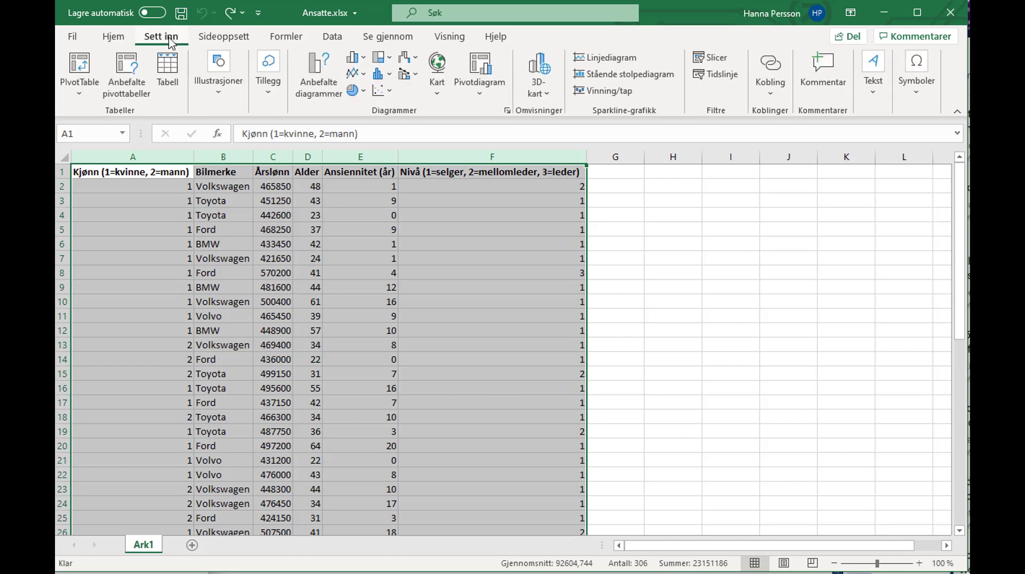
{"action": "left_click", "coordinate": [168, 72]}
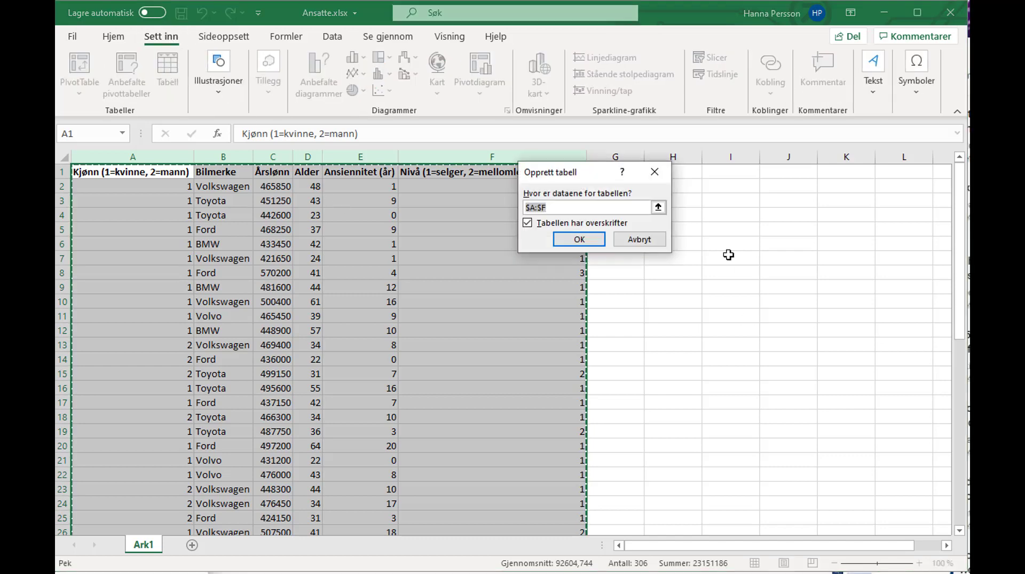
{"action": "left_click", "coordinate": [586, 240]}
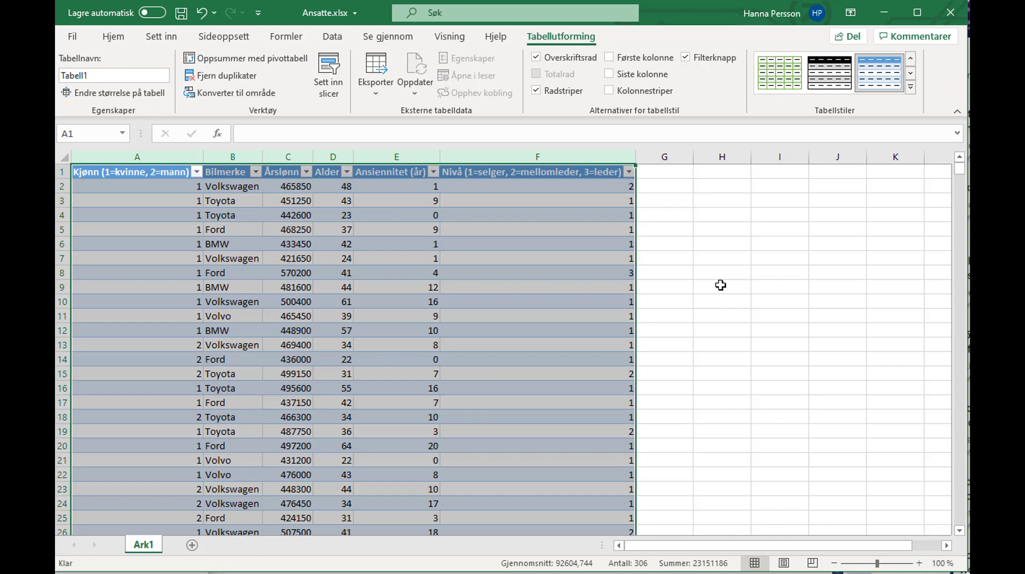
Examine the gender codes in the Kjønn column from row 2 down to row 13.
{"action": "left_click", "coordinate": [170, 186]}
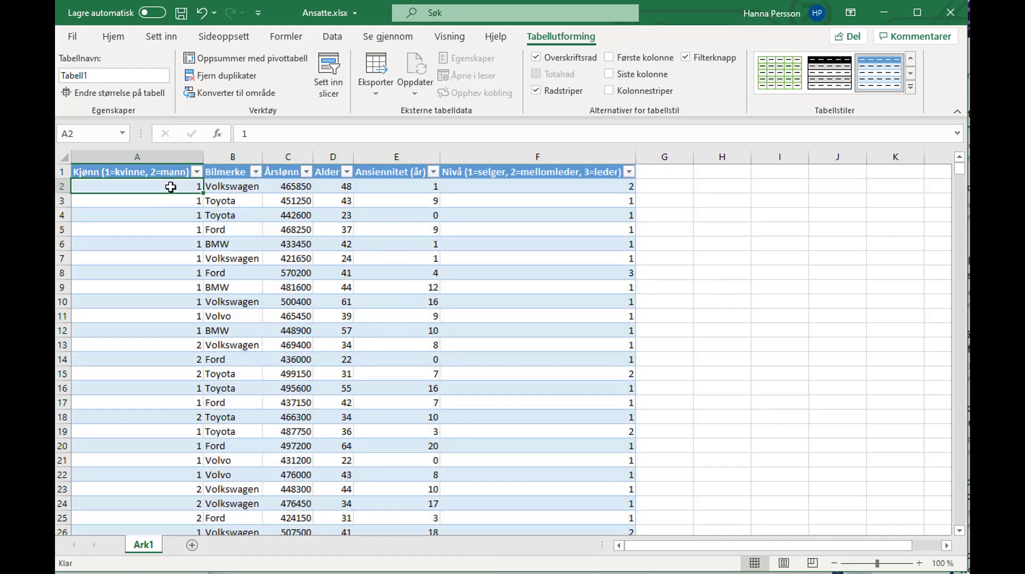
{"action": "key", "text": "Down"}
{"action": "key", "text": "Down"}
{"action": "key", "text": "Down"}
{"action": "key", "text": "Down"}
{"action": "key", "text": "Down"}
{"action": "key", "text": "Down"}
{"action": "key", "text": "Down"}
{"action": "key", "text": "Down"}
{"action": "key", "text": "Down"}
{"action": "key", "text": "Down"}
{"action": "key", "text": "Down"}
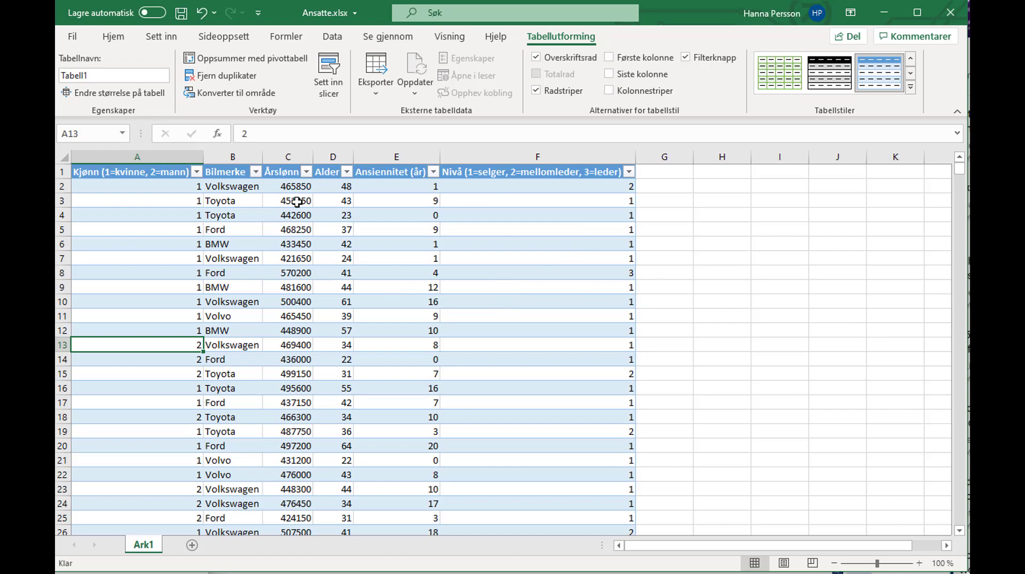
Filter the Kjønn column to show only the rows with value 1 and look through the filtered table.
{"action": "left_click", "coordinate": [197, 172]}
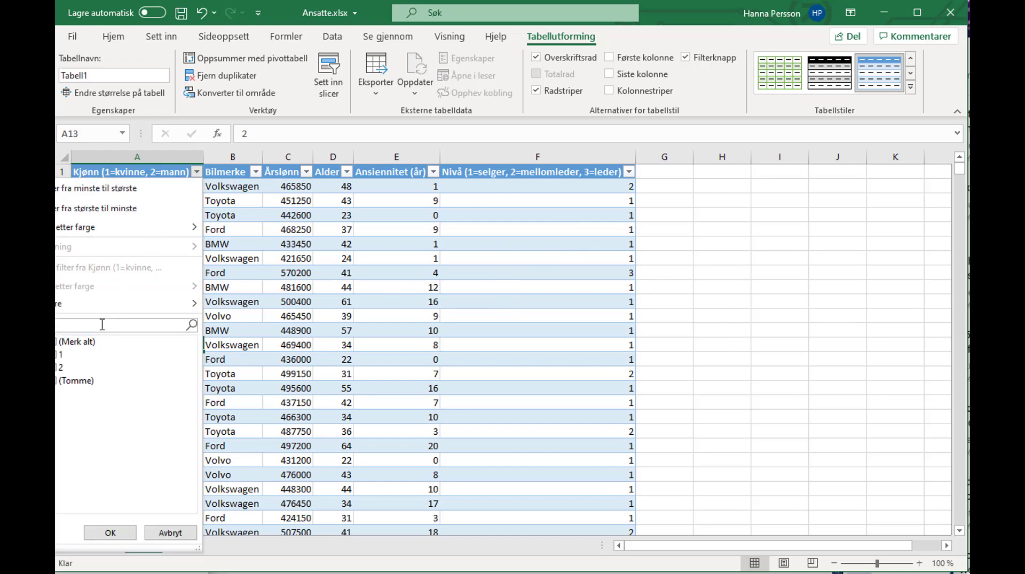
{"action": "left_click", "coordinate": [56, 342]}
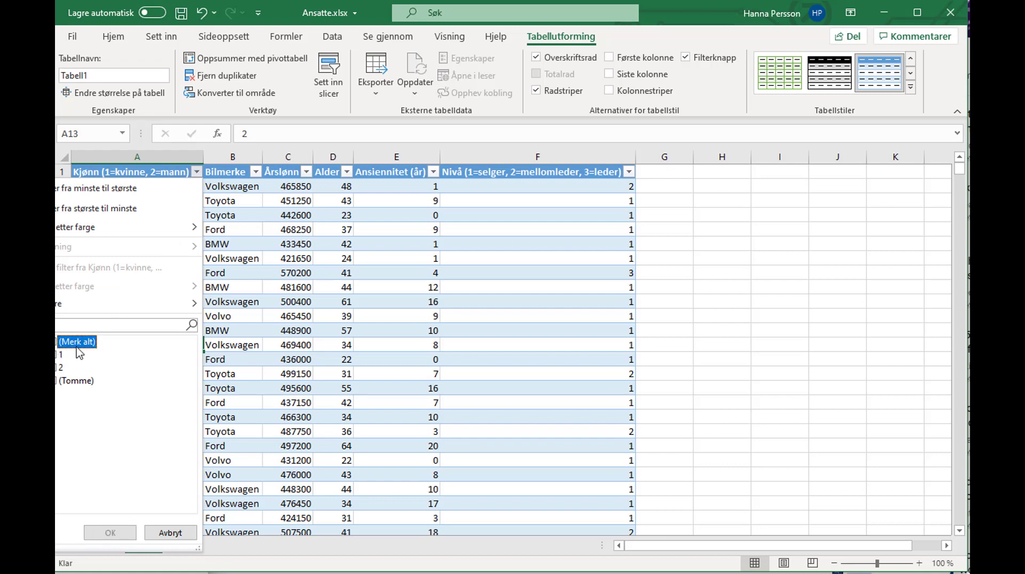
{"action": "left_click", "coordinate": [57, 356]}
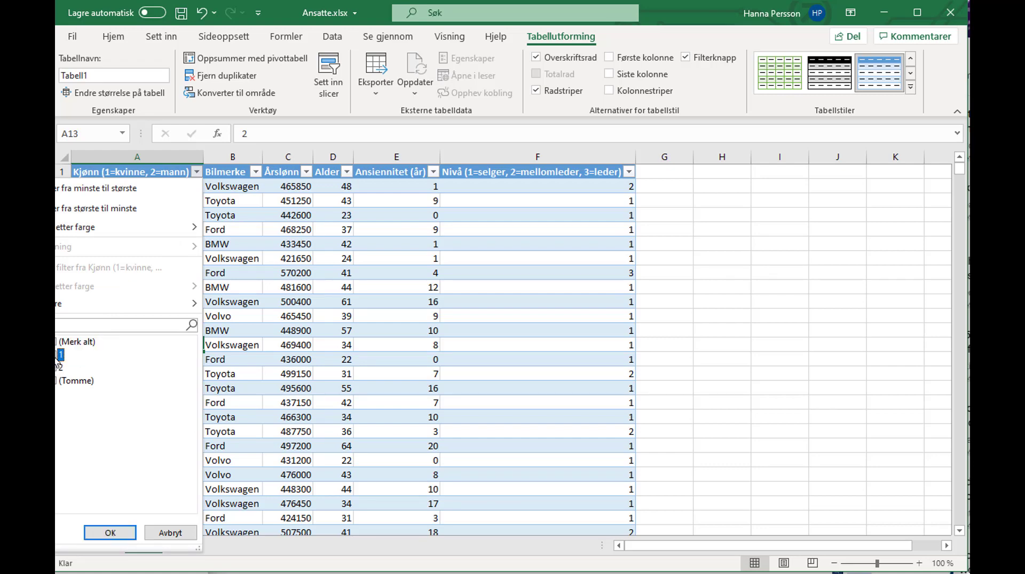
{"action": "left_click", "coordinate": [110, 533]}
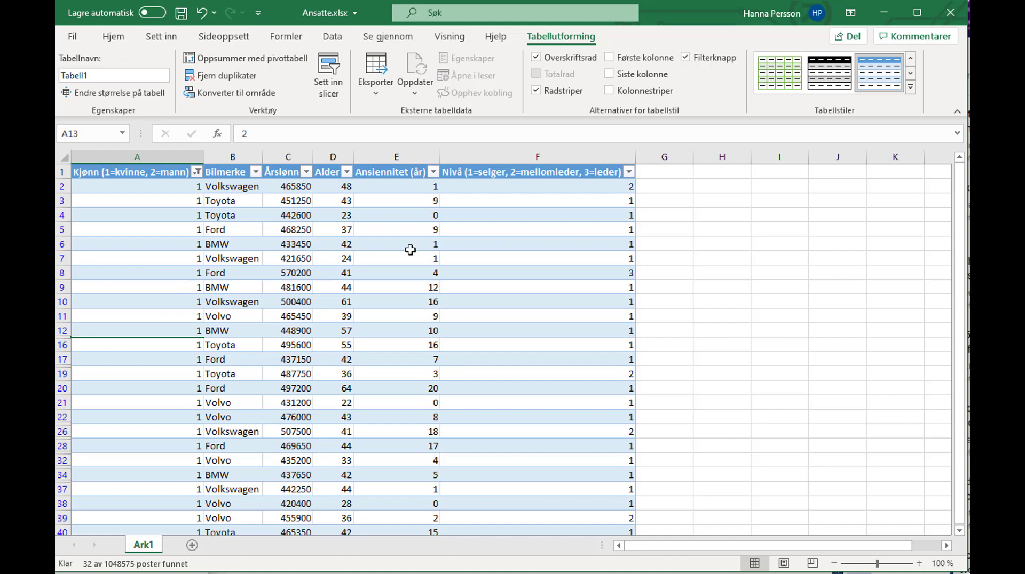
{"action": "scroll", "coordinate": [640, 302], "scroll_direction": "down", "scroll_amount": 2}
{"action": "scroll", "coordinate": [641, 301], "scroll_direction": "down", "scroll_amount": 5}
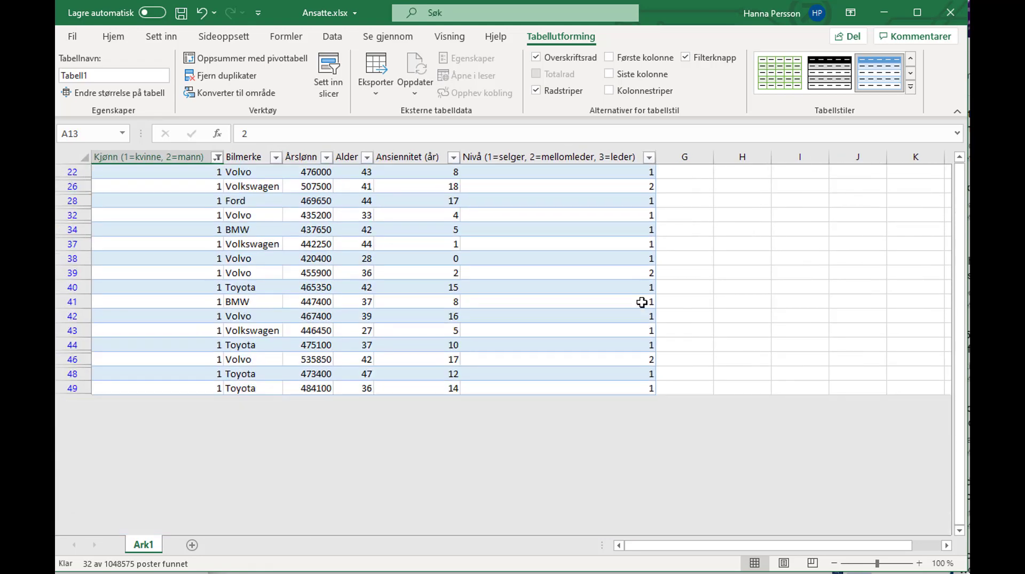
{"action": "scroll", "coordinate": [769, 346], "scroll_direction": "up", "scroll_amount": 7}
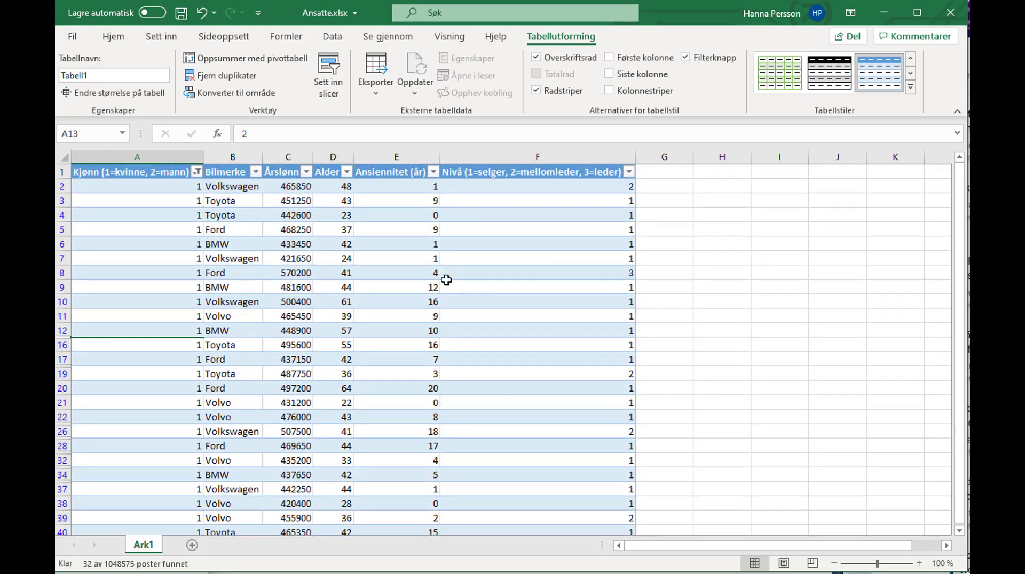
Copy the Årslønn column filtered for women, and reset the Kjønn filter to show all values.
{"action": "left_click", "coordinate": [283, 151]}
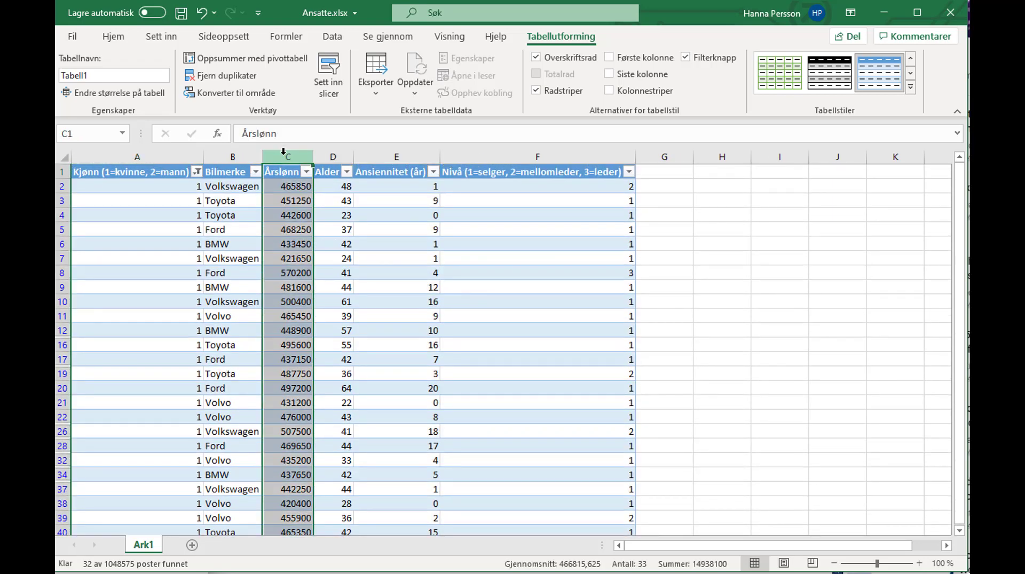
{"action": "key", "text": "ctrl+c"}
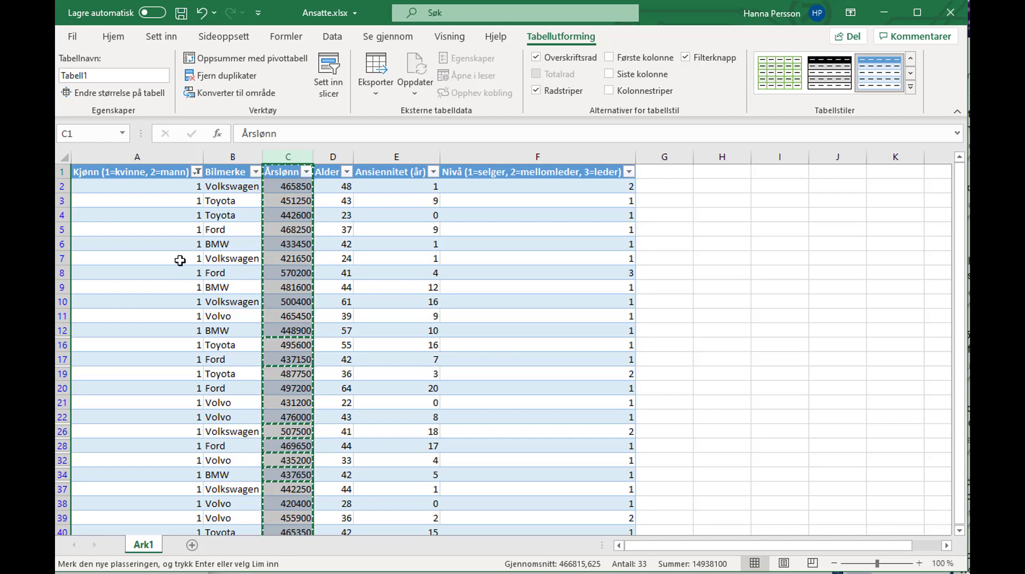
{"action": "left_click", "coordinate": [197, 172]}
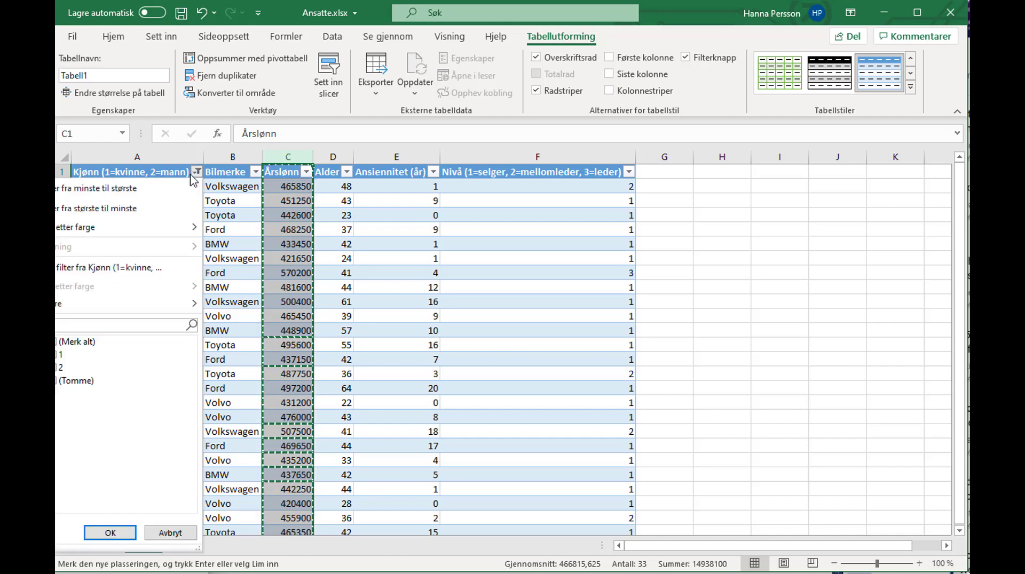
{"action": "left_click", "coordinate": [57, 346]}
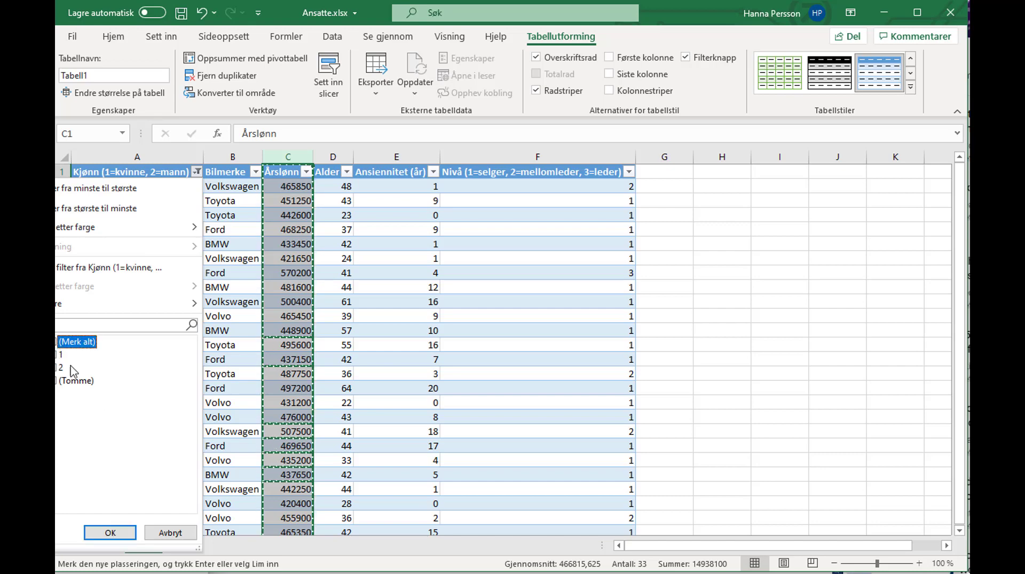
{"action": "left_click", "coordinate": [101, 533]}
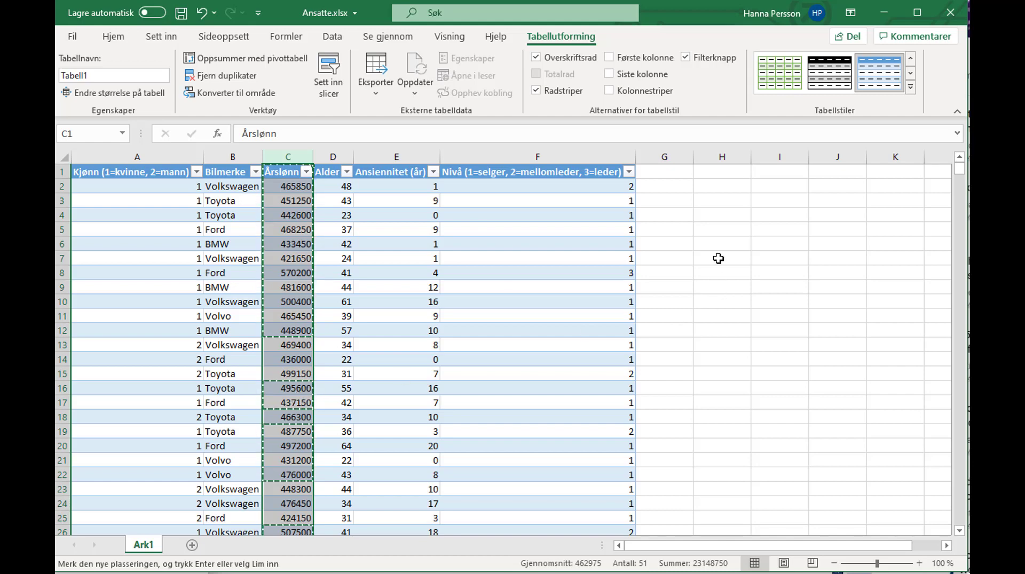
{"action": "left_click", "coordinate": [725, 173]}
{"action": "left_click", "coordinate": [720, 187]}
{"action": "key", "text": "ctrl+v"}
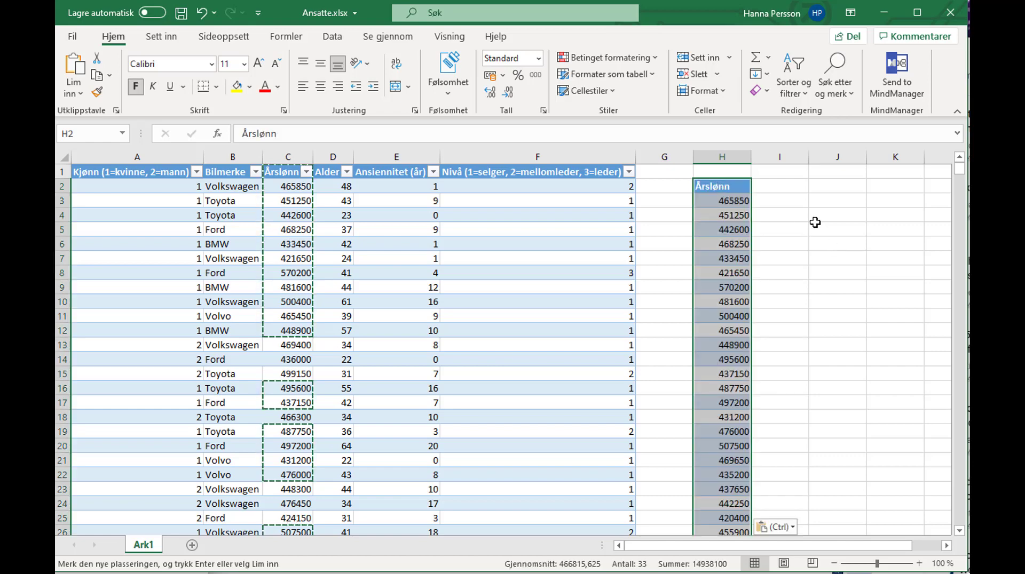
{"action": "key", "text": "ctrl+z"}
Paste the copied women's salaries starting in cell H1 and change the heading to "Årslønn kvinner".
{"action": "left_click", "coordinate": [728, 171]}
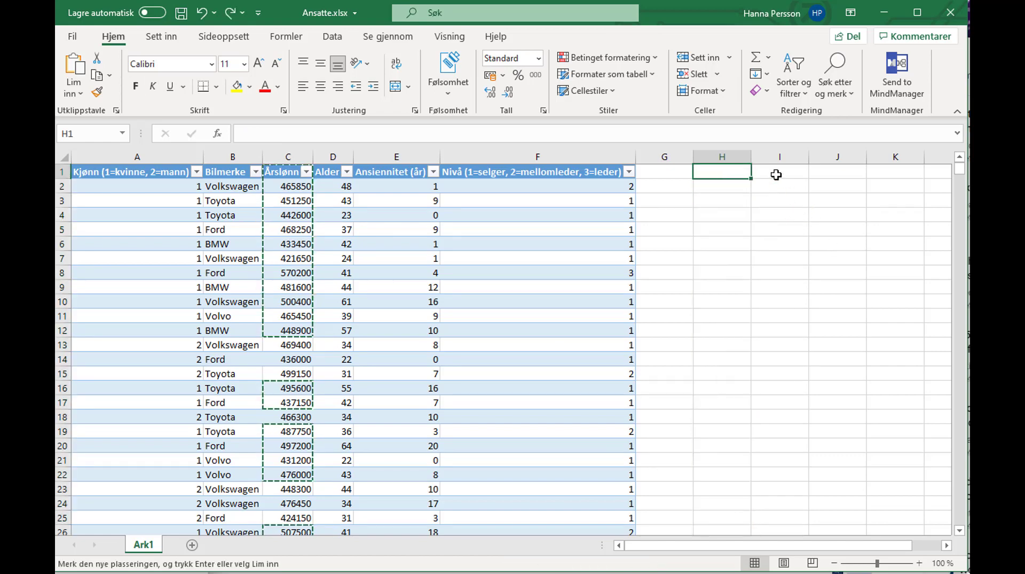
{"action": "key", "text": "ctrl+v"}
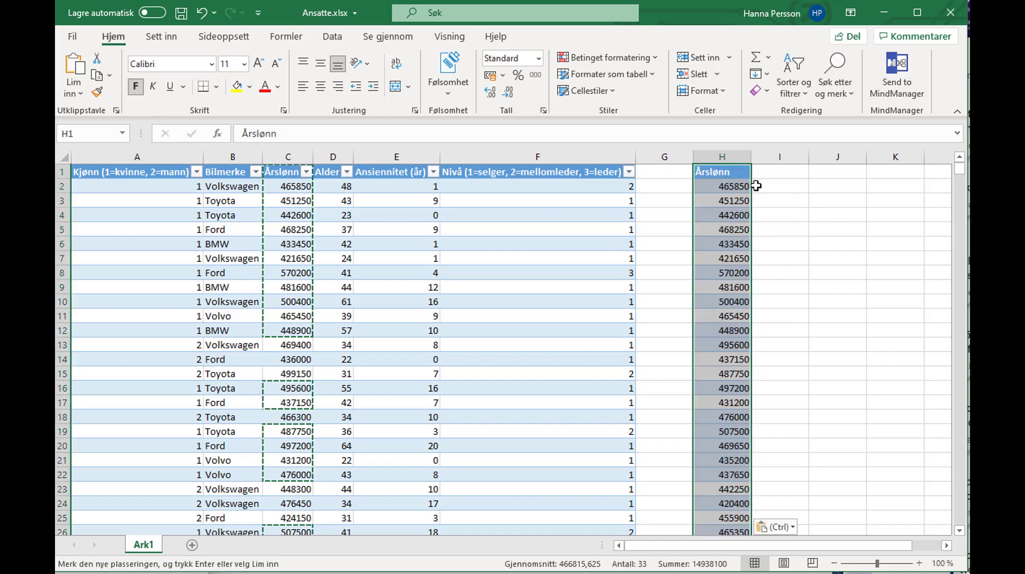
{"action": "left_click", "coordinate": [729, 171]}
{"action": "left_click", "coordinate": [369, 133]}
{"action": "type", "text": "kvinner"}
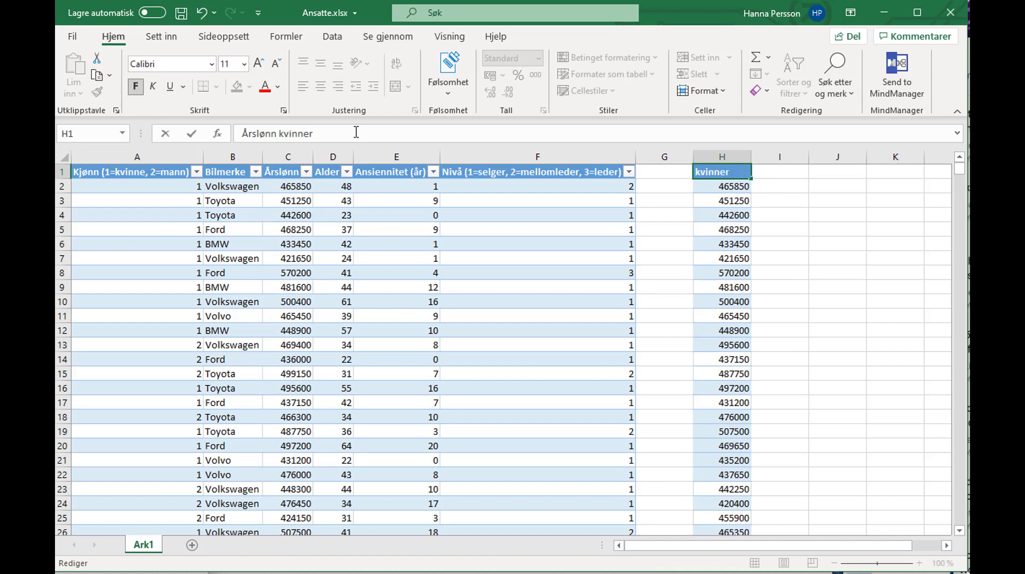
{"action": "left_click", "coordinate": [826, 256]}
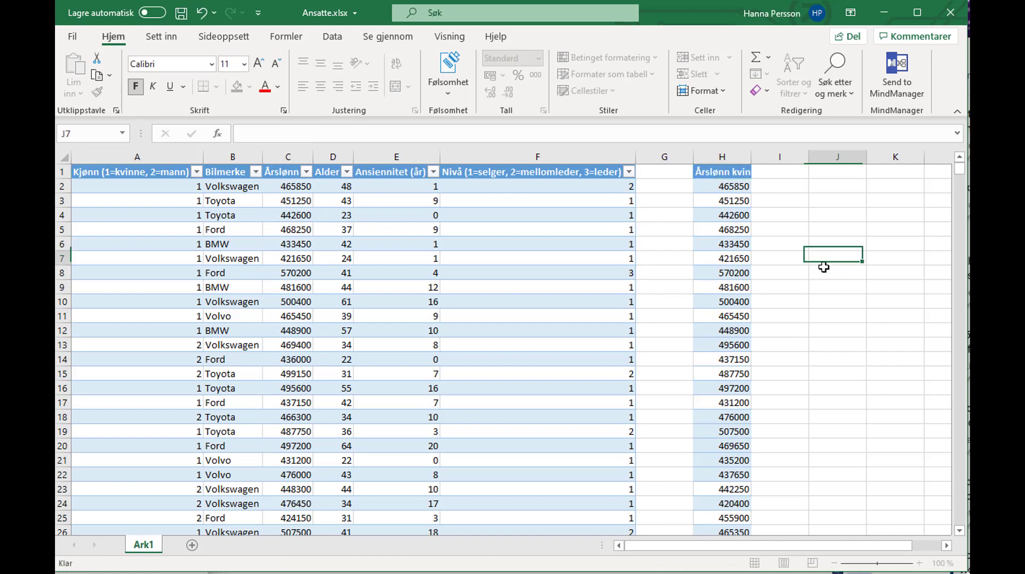
Filter the Kjønn column to show only the rows with value 2.
{"action": "left_click", "coordinate": [196, 172]}
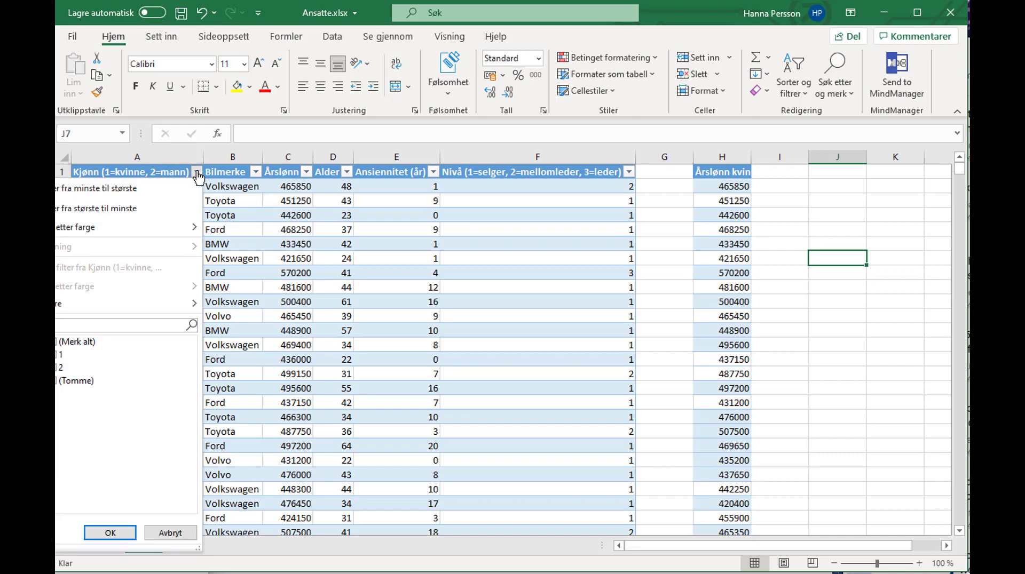
{"action": "left_click", "coordinate": [58, 342]}
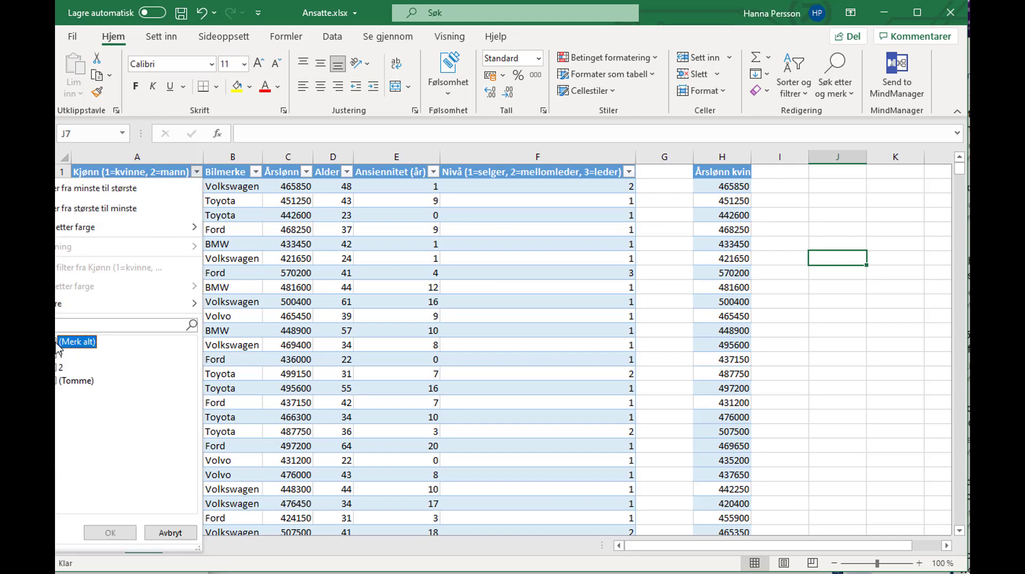
{"action": "left_click", "coordinate": [58, 369]}
{"action": "left_click", "coordinate": [109, 533]}
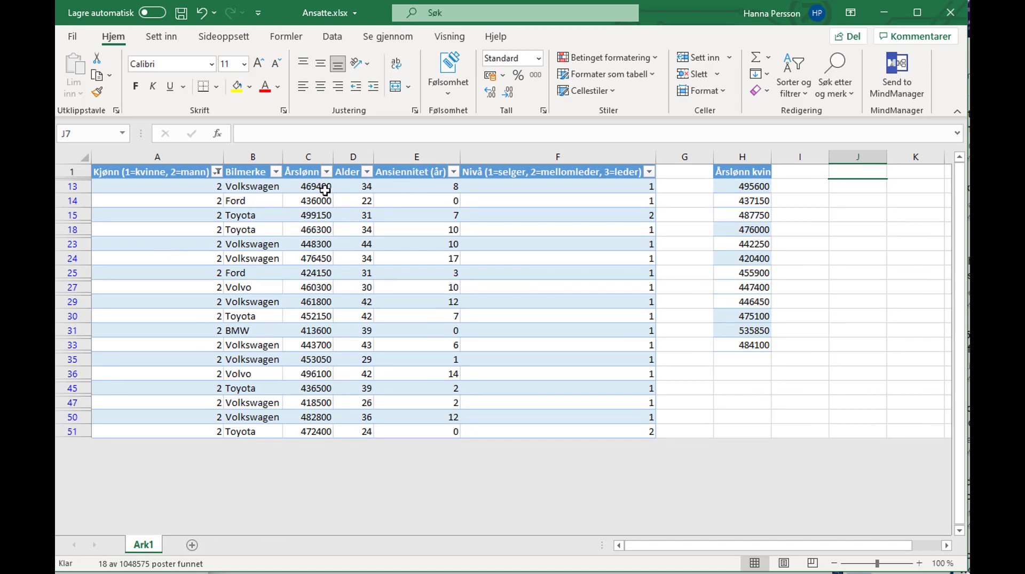
Copy the Årslønn column filtered for men, and reset the Kjønn filter to show all values.
{"action": "left_click", "coordinate": [308, 155]}
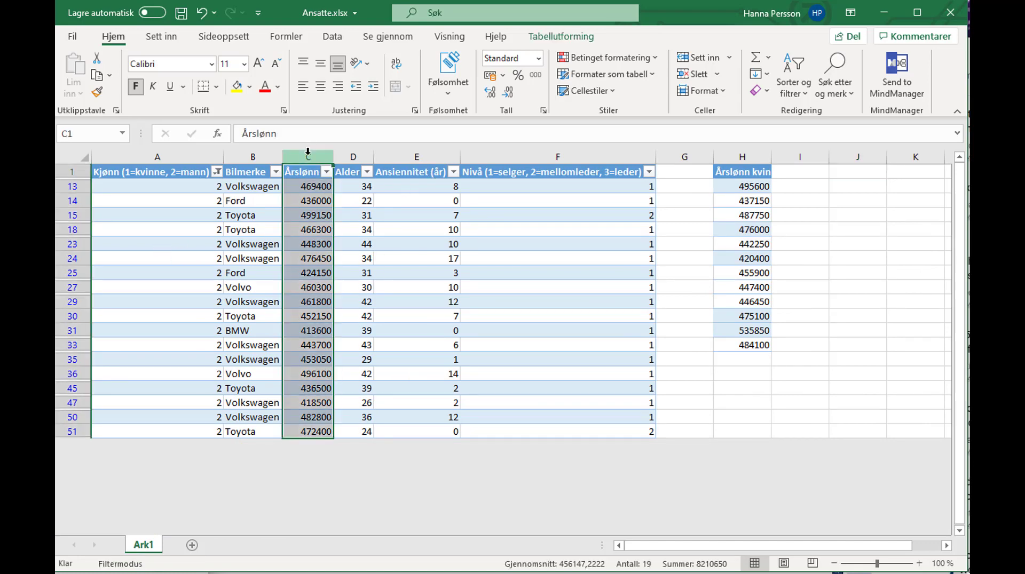
{"action": "key", "text": "ctrl+c"}
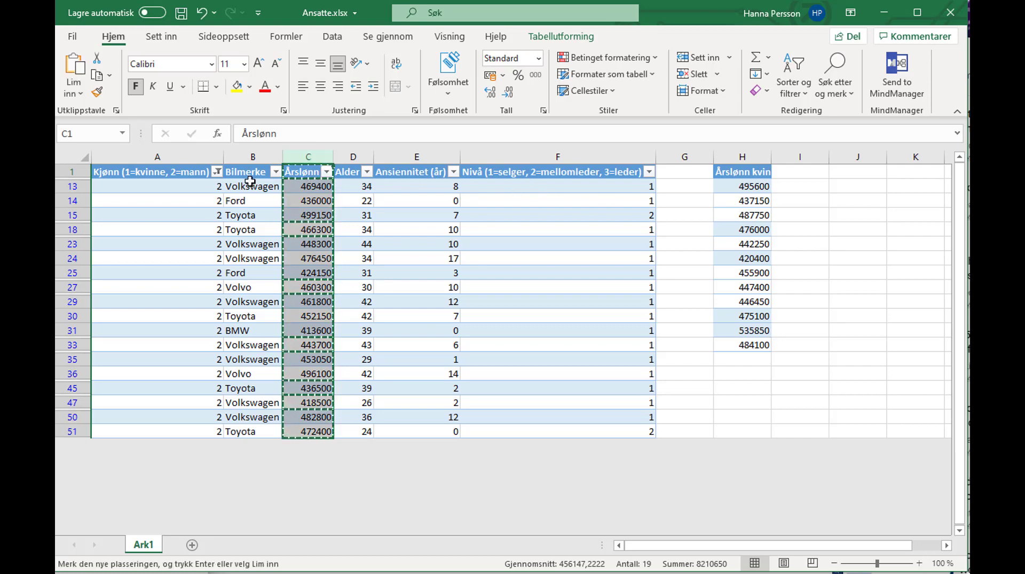
{"action": "left_click", "coordinate": [216, 172]}
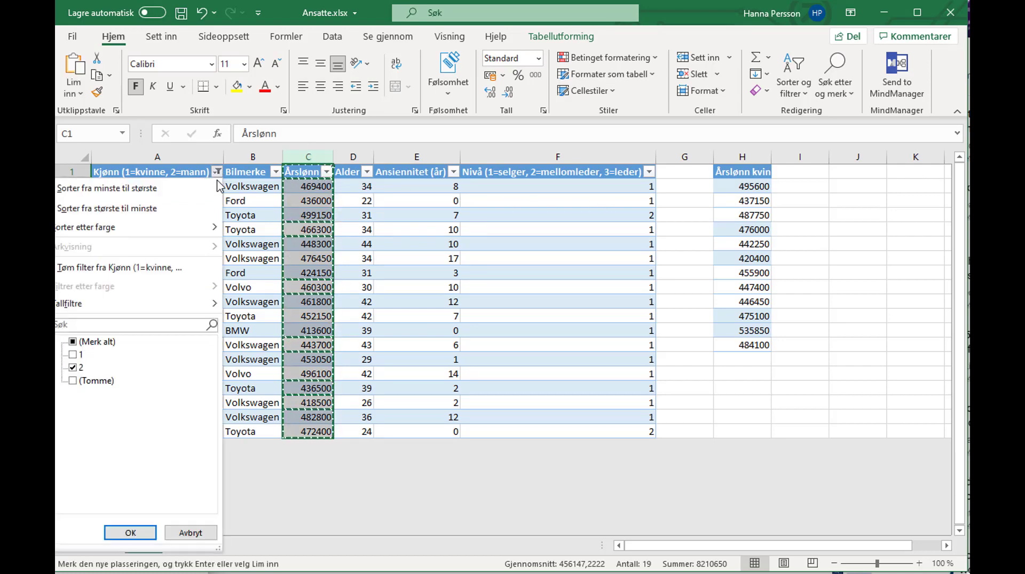
{"action": "left_click", "coordinate": [75, 342]}
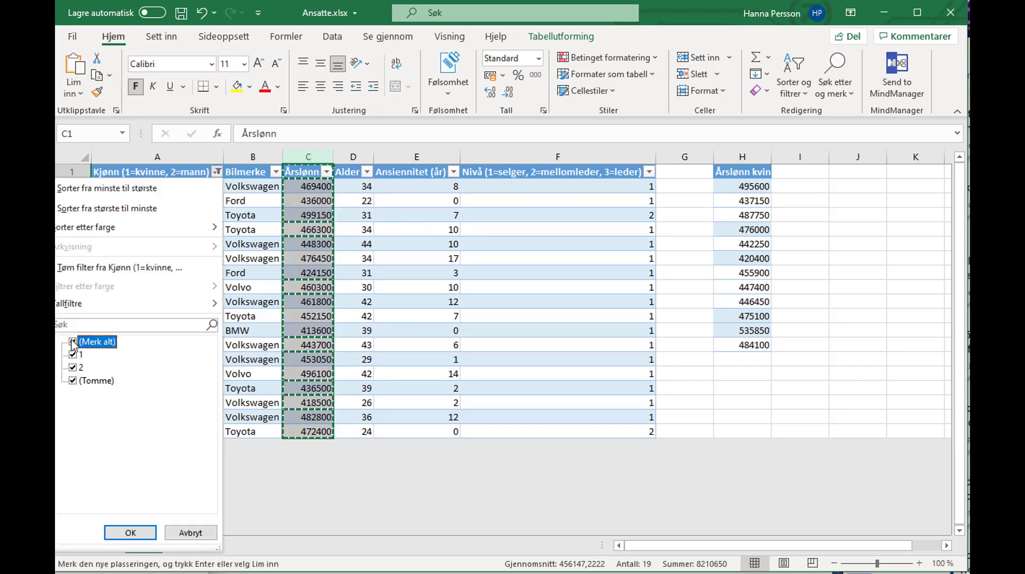
{"action": "left_click", "coordinate": [130, 533]}
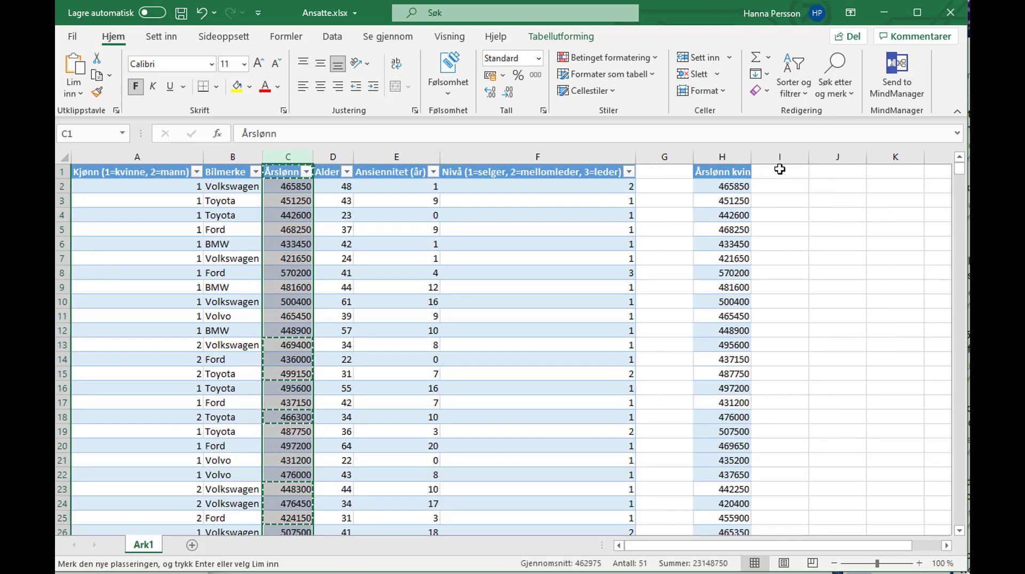
Paste the copied men's salaries starting in cell I1 and change the heading to "Årslønn menn".
{"action": "left_click", "coordinate": [780, 169]}
{"action": "key", "text": "ctrl+v"}
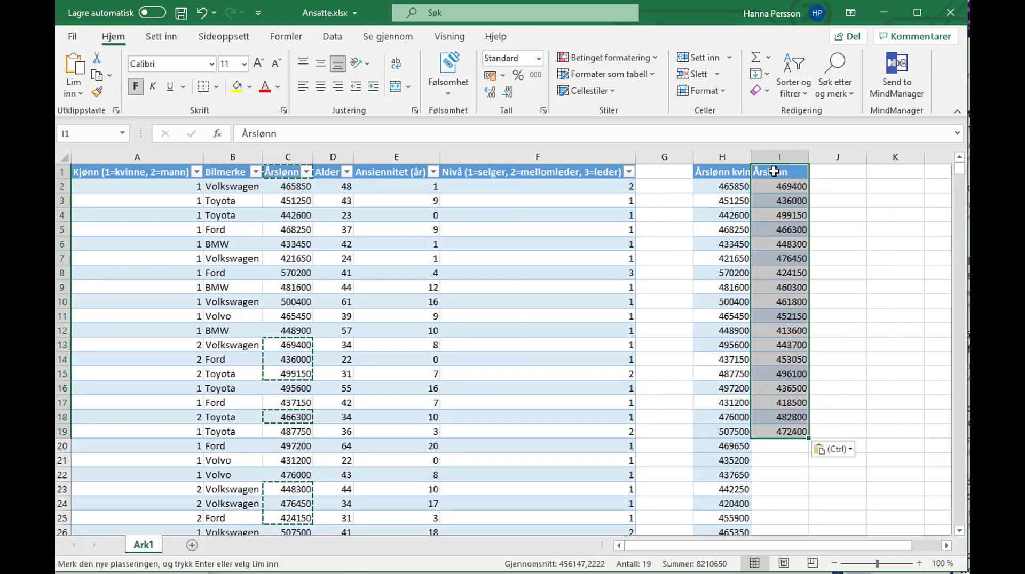
{"action": "left_click", "coordinate": [774, 171]}
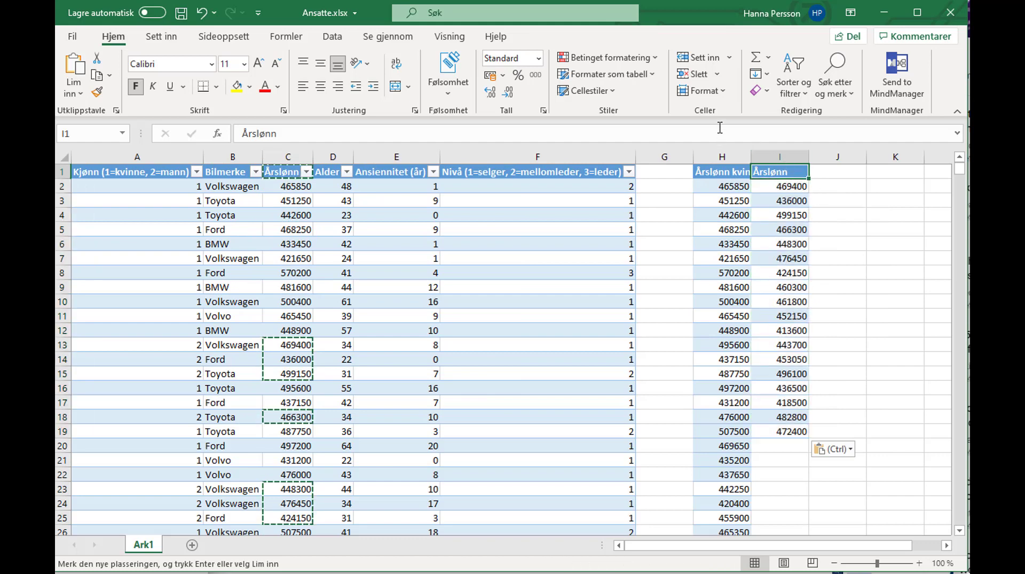
{"action": "left_click", "coordinate": [717, 130]}
{"action": "type", "text": "menn"}
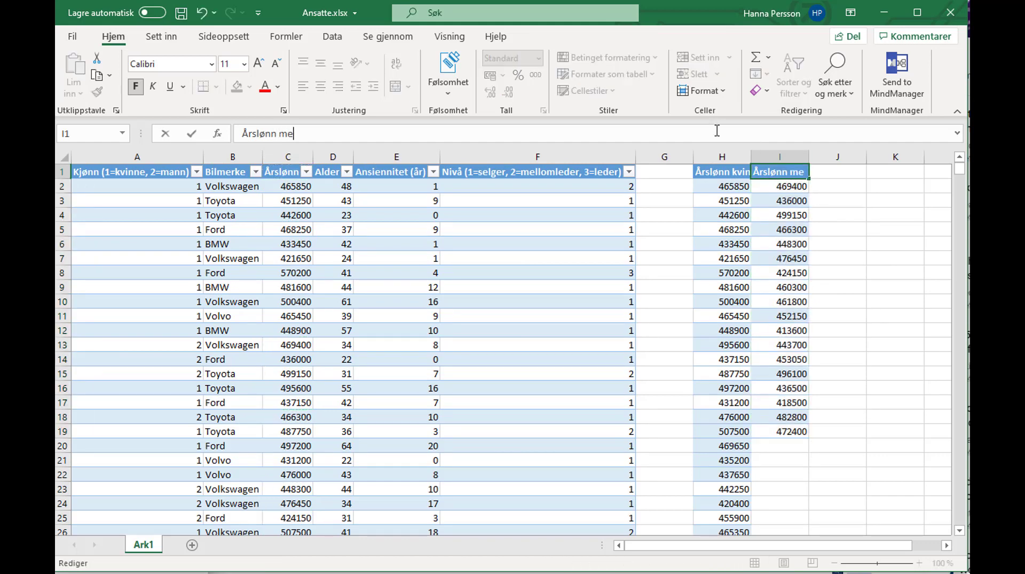
{"action": "left_click", "coordinate": [861, 343]}
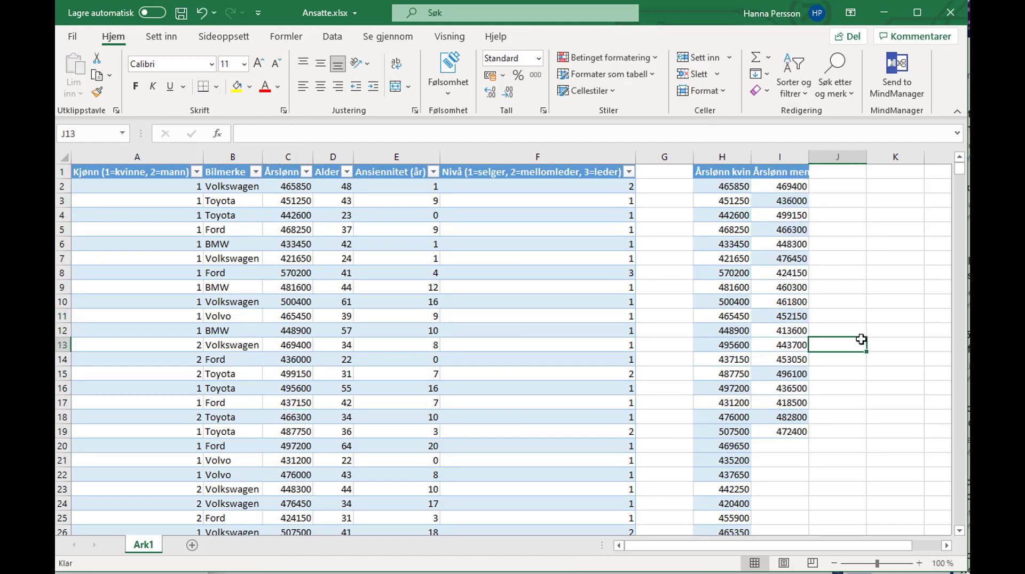
{"action": "left_click_drag", "start_coordinate": [817, 547], "coordinate": [931, 550]}
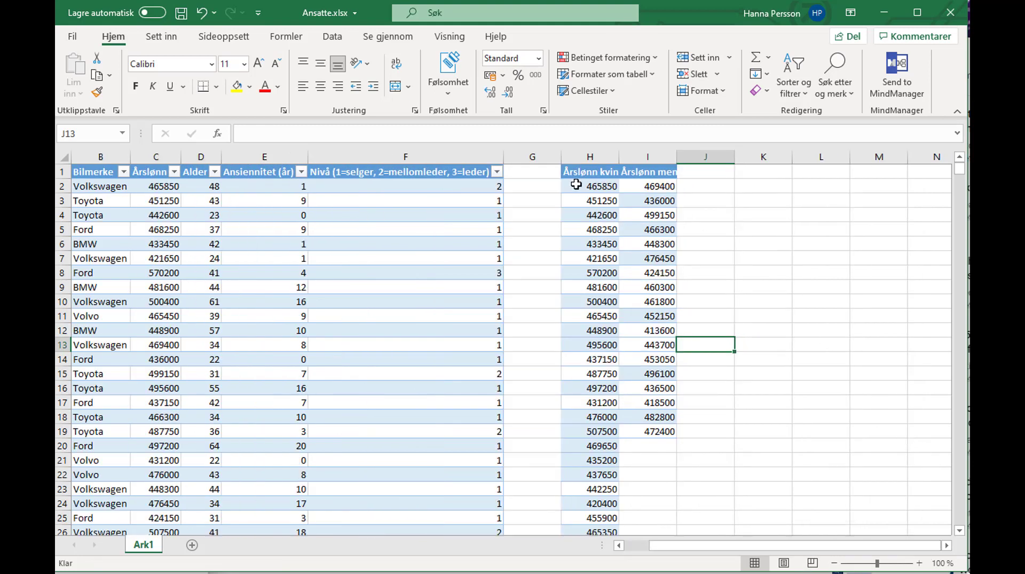
Auto-fit the widths of columns H and I to their "Årslønn kvinner" and "Årslønn menn" headings.
{"action": "left_click_drag", "start_coordinate": [590, 157], "coordinate": [658, 158]}
{"action": "double_click", "coordinate": [620, 156]}
{"action": "left_click", "coordinate": [762, 250]}
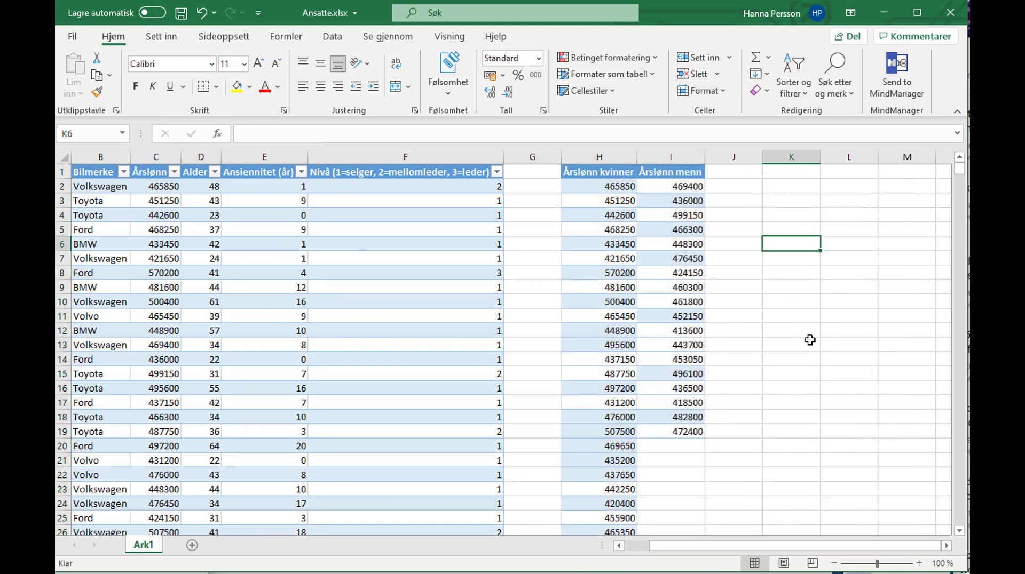
Start a Deskriptiv statistikk data analysis and set its input range to columns H and I.
{"action": "left_click", "coordinate": [336, 38]}
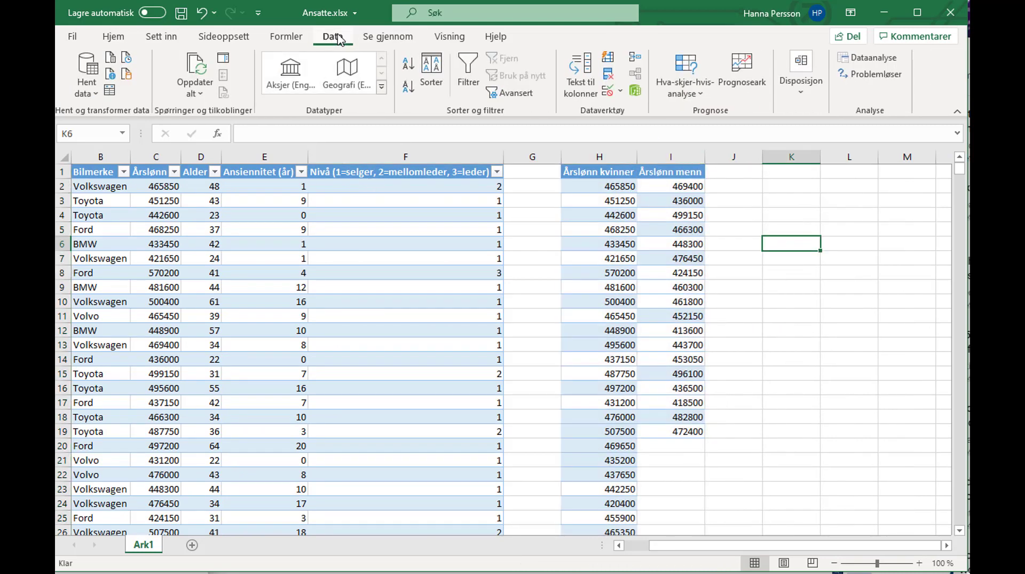
{"action": "left_click", "coordinate": [875, 62]}
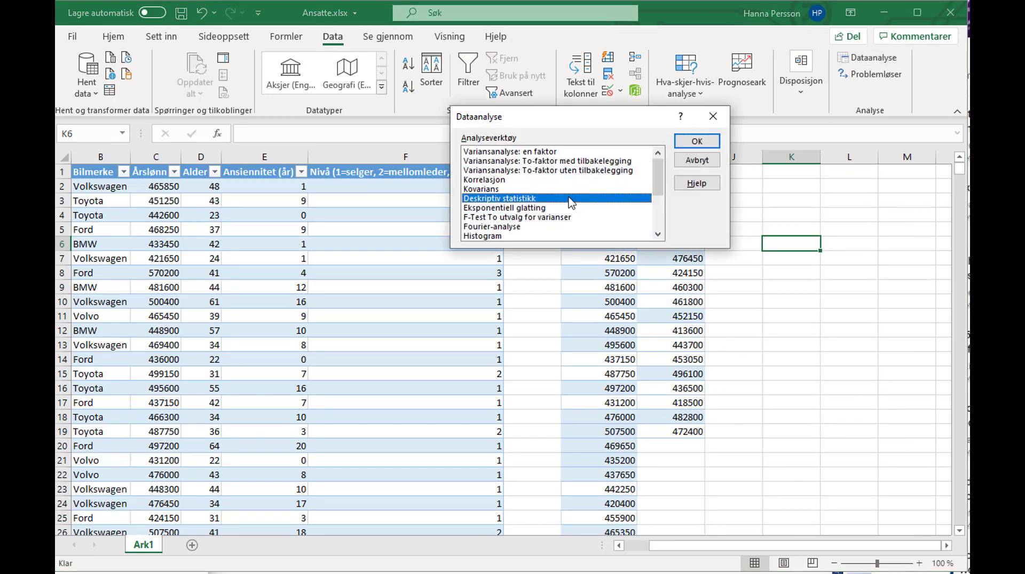
{"action": "left_click", "coordinate": [695, 142]}
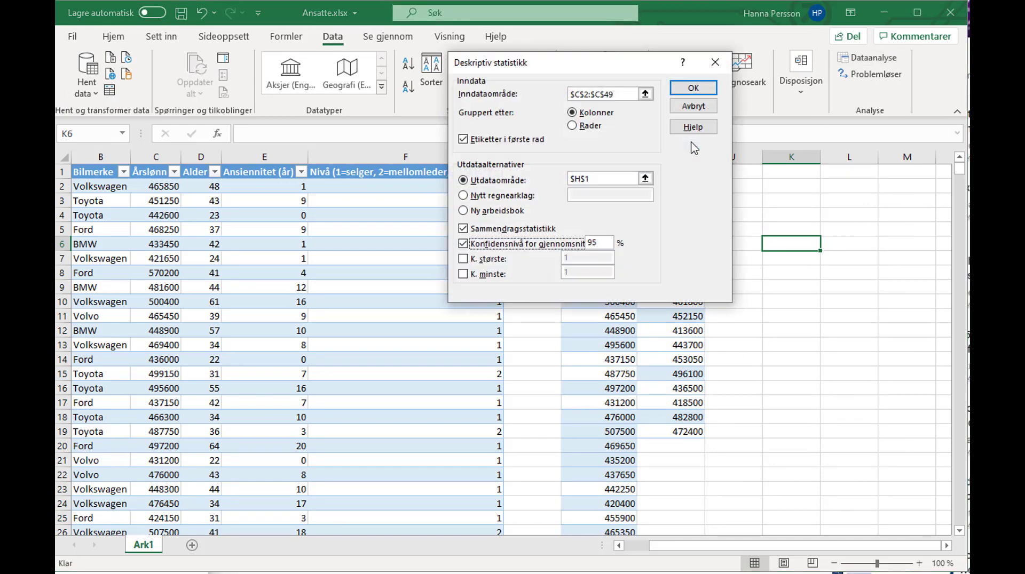
{"action": "left_click", "coordinate": [645, 94]}
{"action": "left_click_drag", "start_coordinate": [614, 156], "coordinate": [676, 156]}
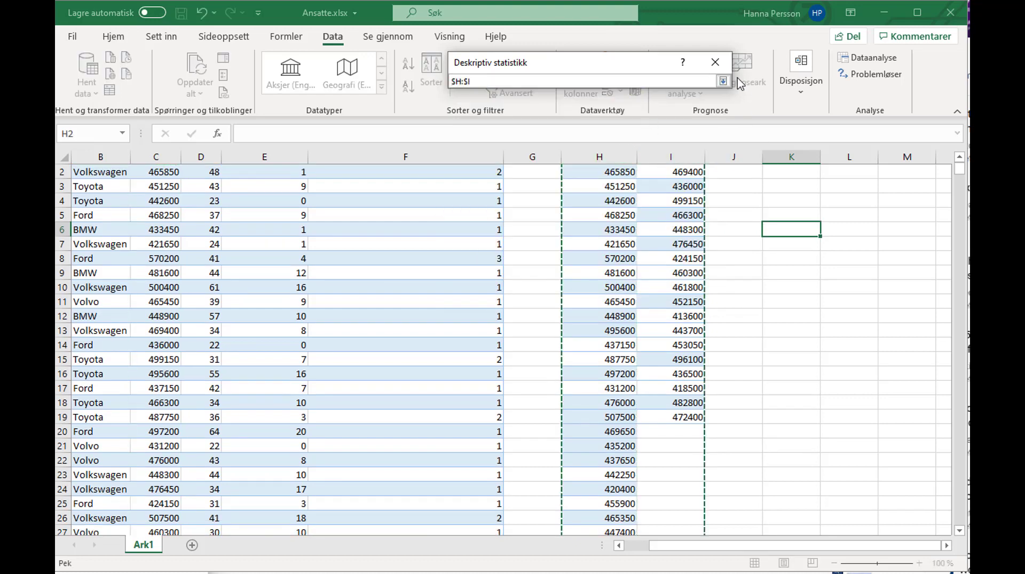
{"action": "left_click", "coordinate": [722, 82]}
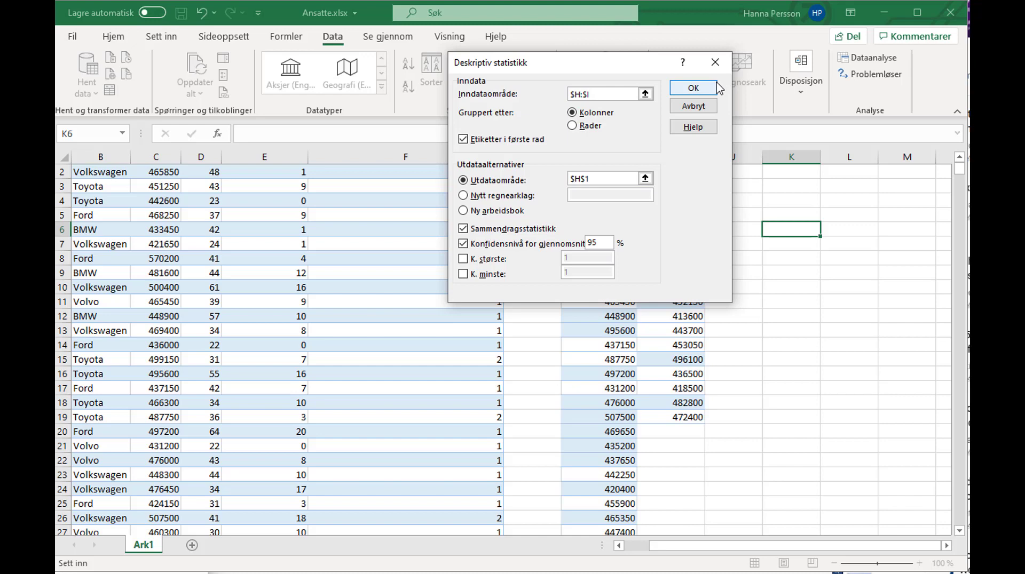
Set the output range to cell K1 and generate the descriptive statistics for both salary columns.
{"action": "left_click", "coordinate": [645, 179]}
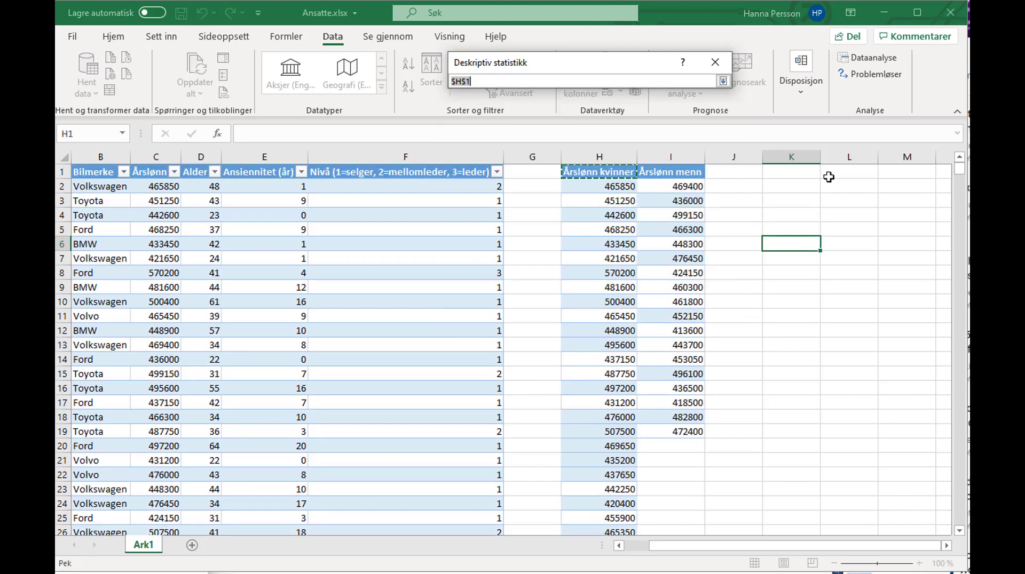
{"action": "left_click", "coordinate": [805, 171]}
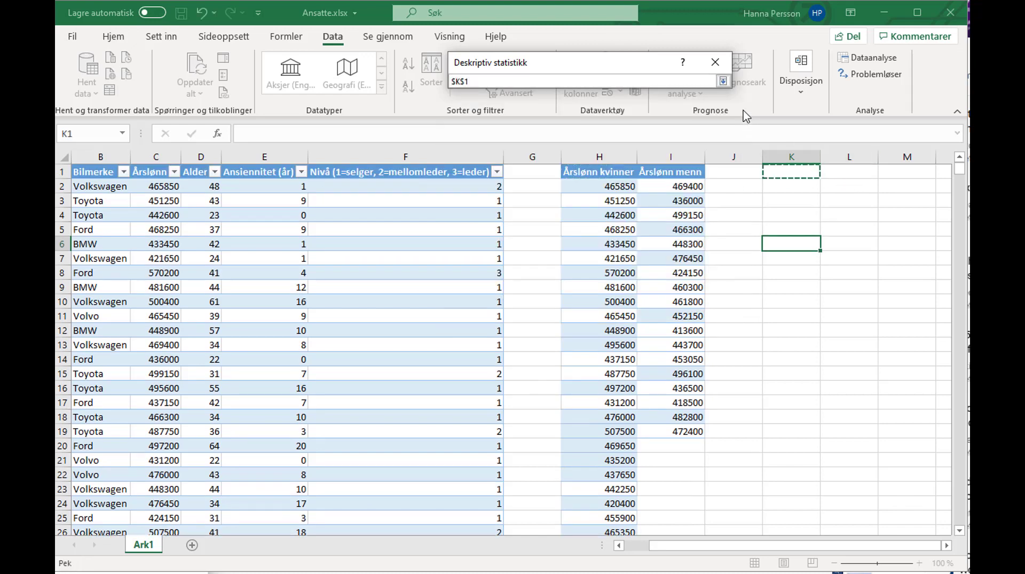
{"action": "left_click", "coordinate": [722, 82]}
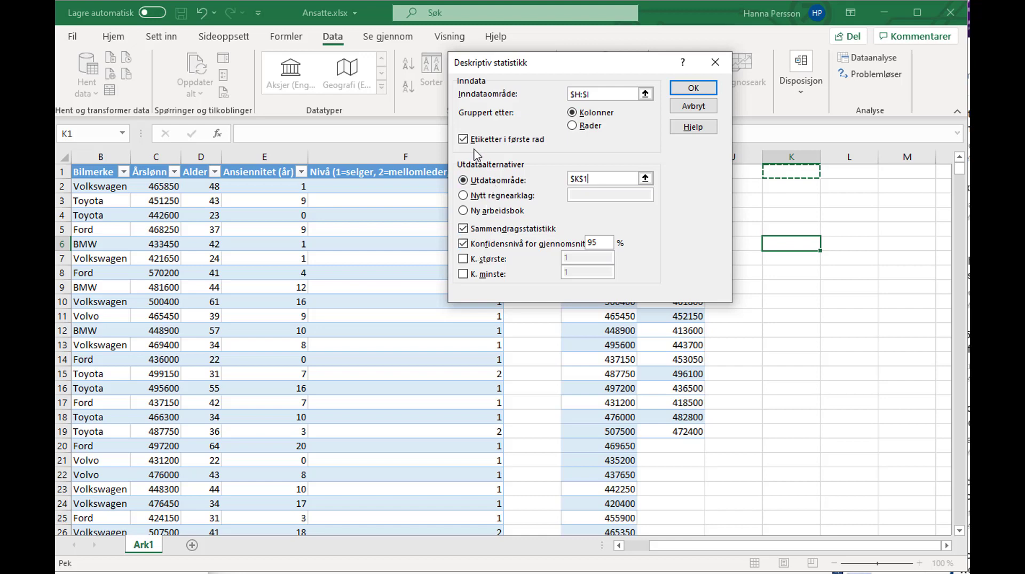
{"action": "left_click", "coordinate": [709, 88]}
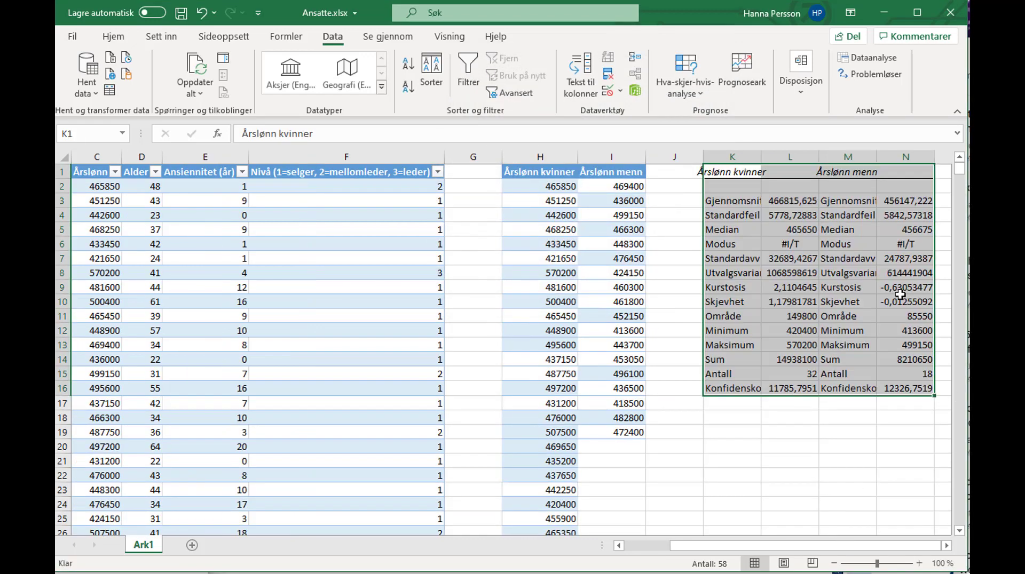
Auto-fit columns K through N so the statistics labels and values are fully readable.
{"action": "left_click_drag", "start_coordinate": [761, 151], "coordinate": [899, 156]}
{"action": "left_click_drag", "start_coordinate": [819, 545], "coordinate": [865, 545]}
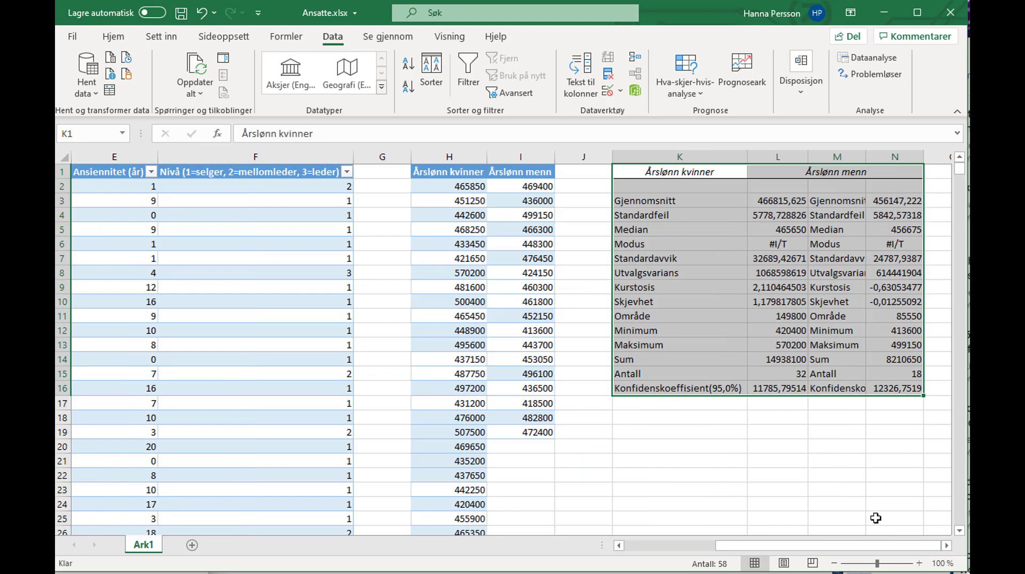
{"action": "left_click", "coordinate": [849, 490]}
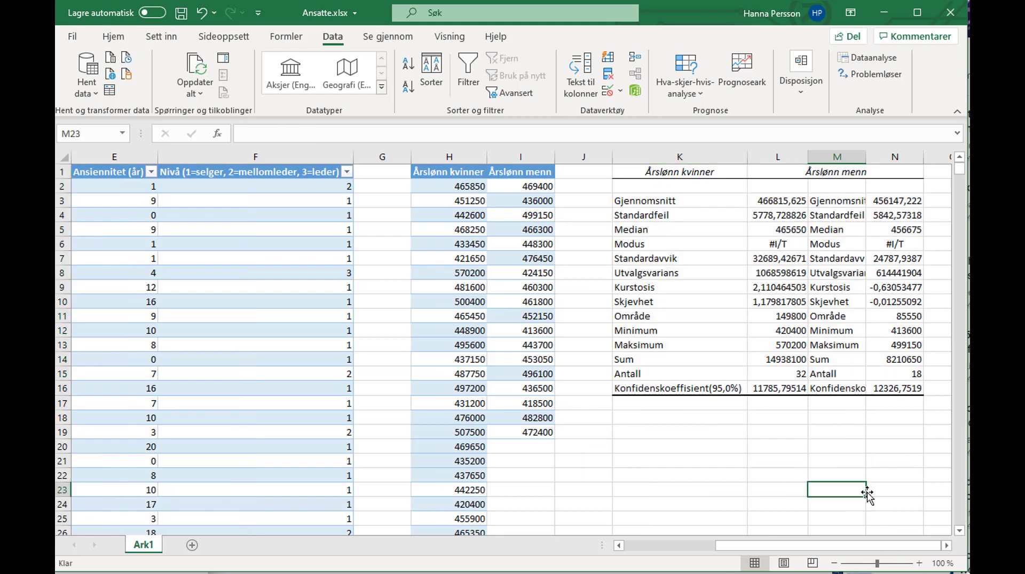
{"action": "left_click_drag", "start_coordinate": [849, 157], "coordinate": [892, 157]}
{"action": "double_click", "coordinate": [867, 157]}
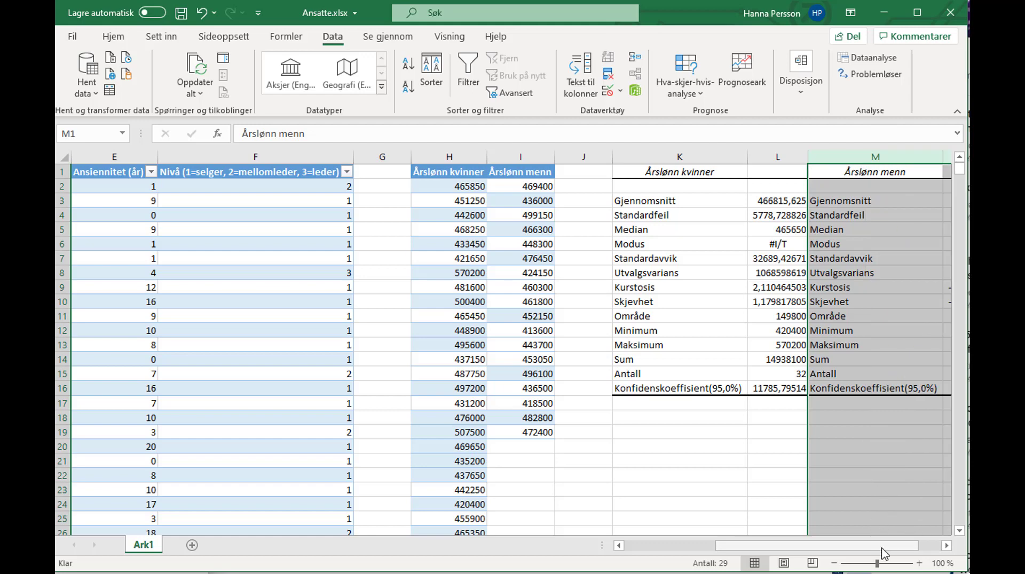
{"action": "left_click", "coordinate": [946, 546]}
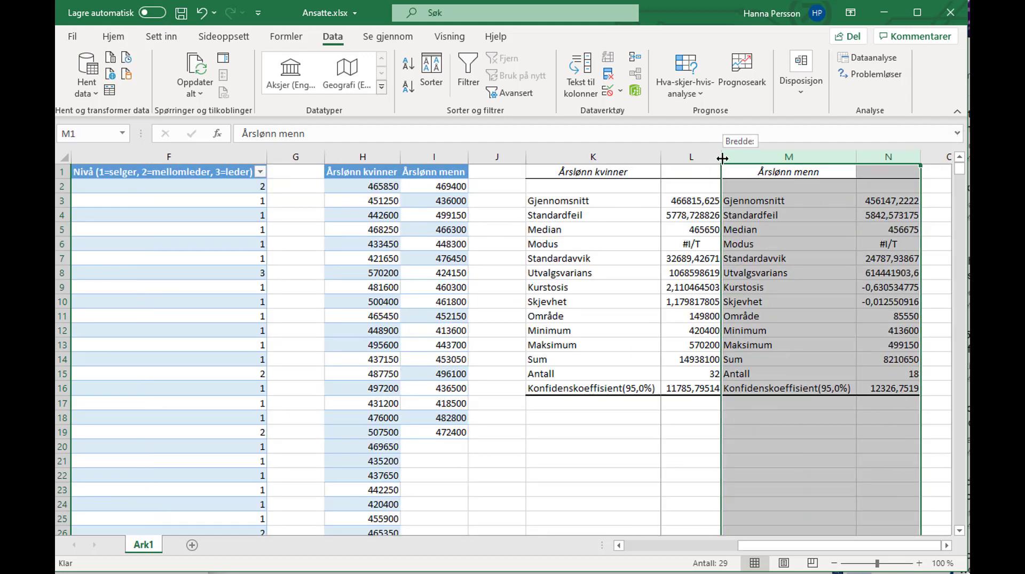
{"action": "left_click", "coordinate": [827, 433]}
Apply a thick outside border around the women's statistics in K1:L16 and the men's statistics in M1:N16.
{"action": "left_click_drag", "start_coordinate": [572, 167], "coordinate": [700, 386]}
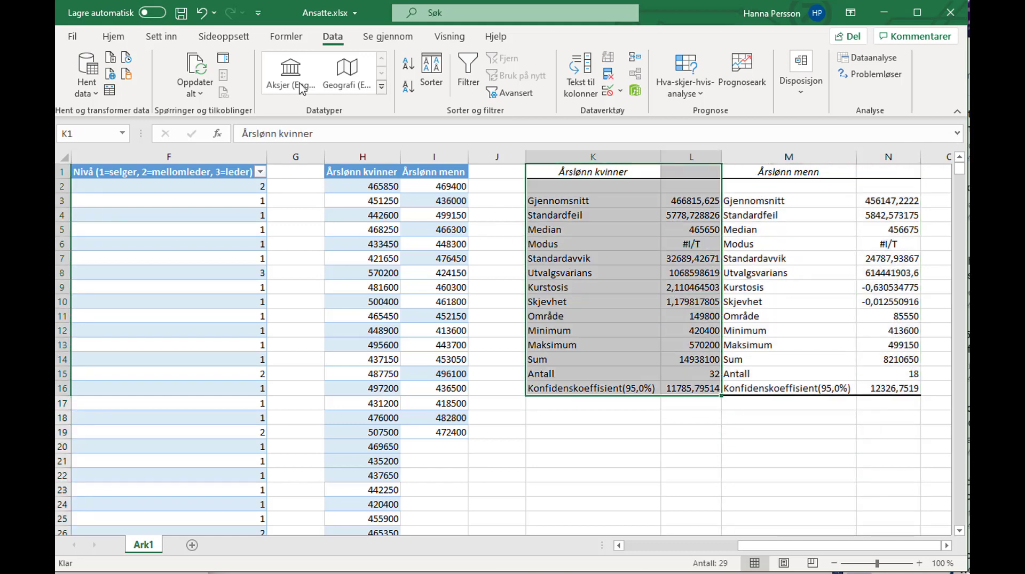
{"action": "left_click", "coordinate": [113, 37]}
{"action": "left_click", "coordinate": [215, 87]}
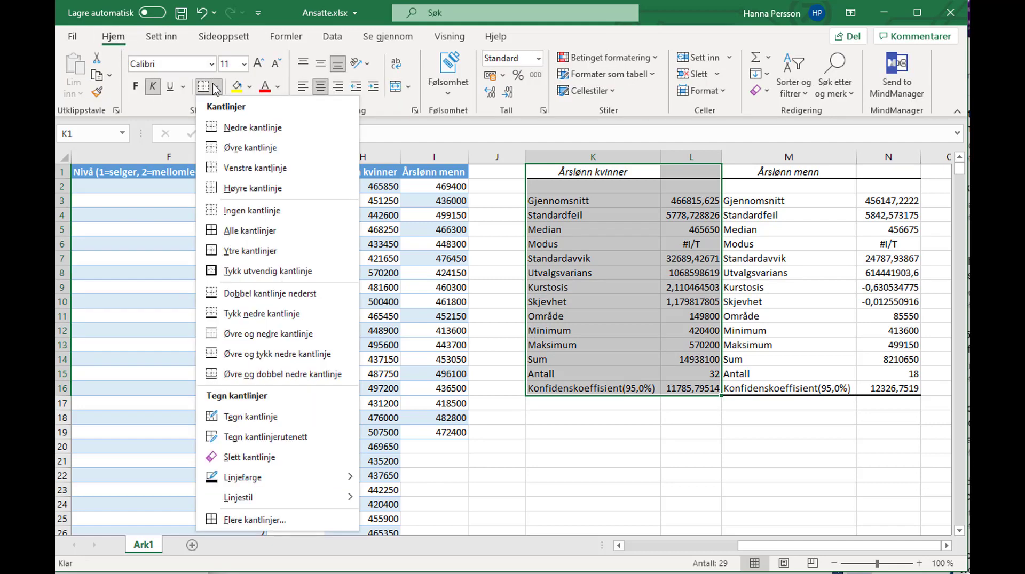
{"action": "left_click", "coordinate": [254, 271]}
{"action": "left_click_drag", "start_coordinate": [763, 172], "coordinate": [847, 375]}
{"action": "left_click", "coordinate": [201, 89]}
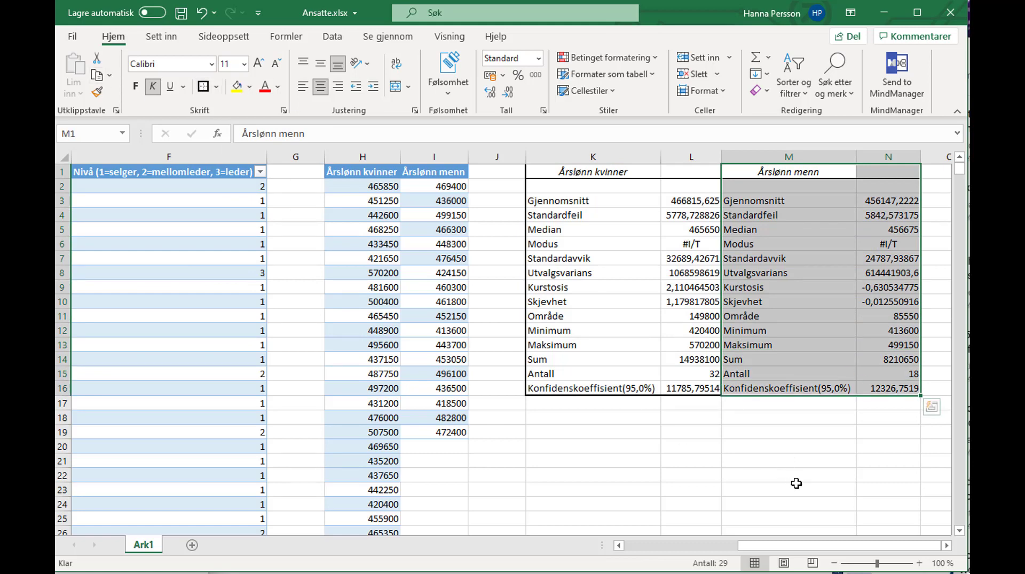
{"action": "left_click", "coordinate": [796, 484]}
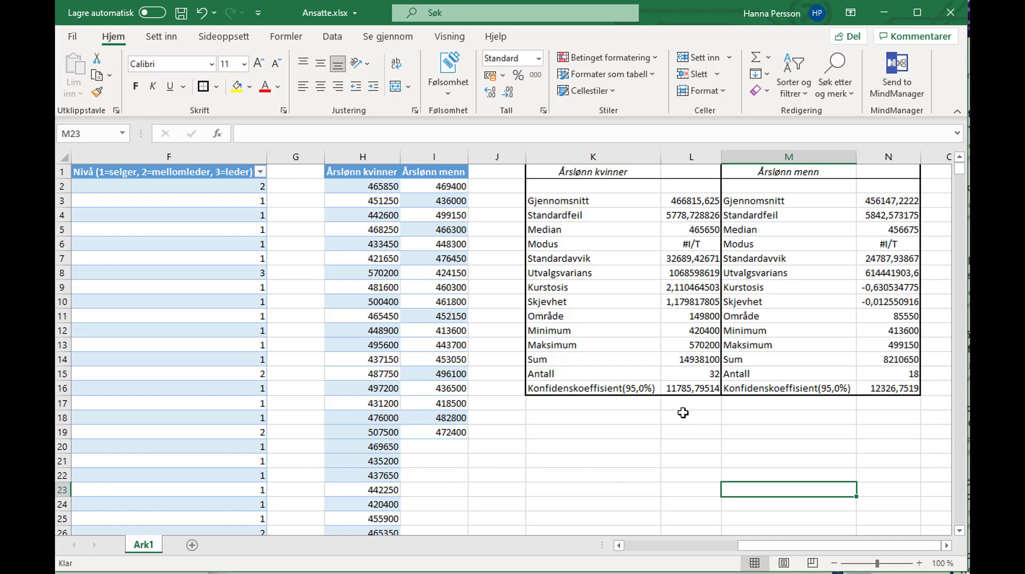
Label cell K17 "Undre grense" and calculate the women's lower limit in L17 as the mean minus the confidence value, =L3-L16.
{"action": "left_click", "coordinate": [614, 406]}
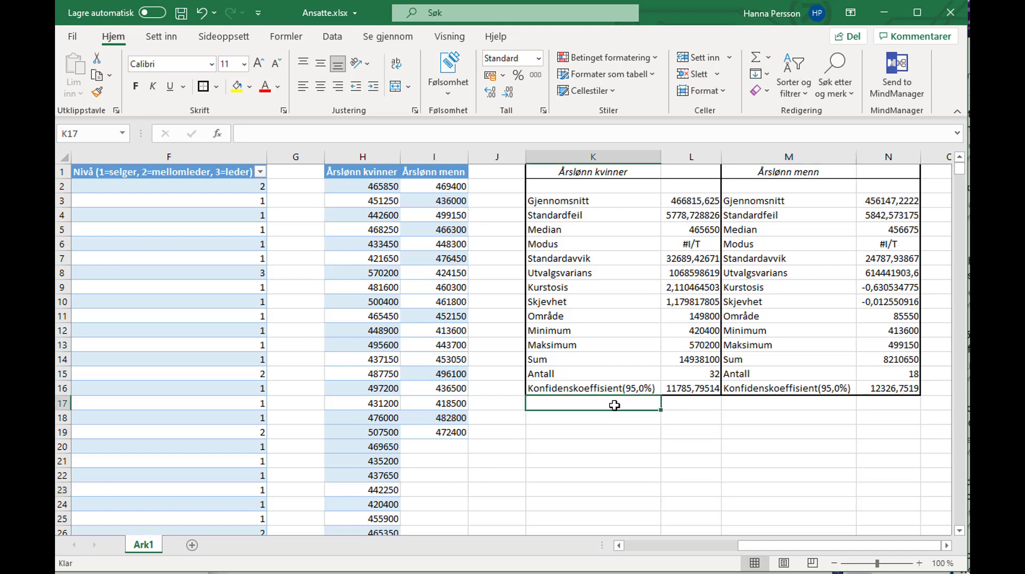
{"action": "type", "text": "Undre grense"}
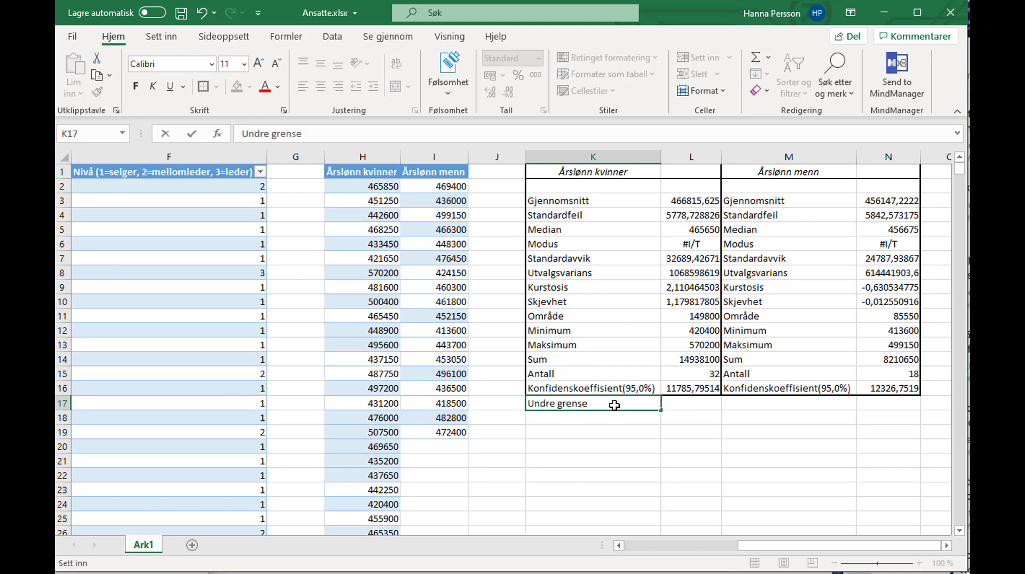
{"action": "key", "text": "Tab"}
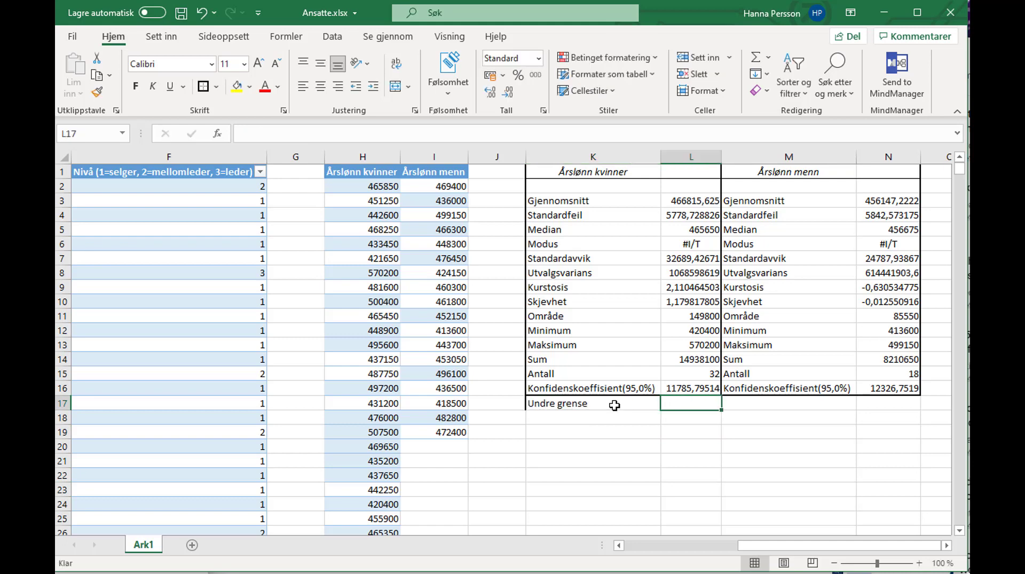
{"action": "type", "text": "="}
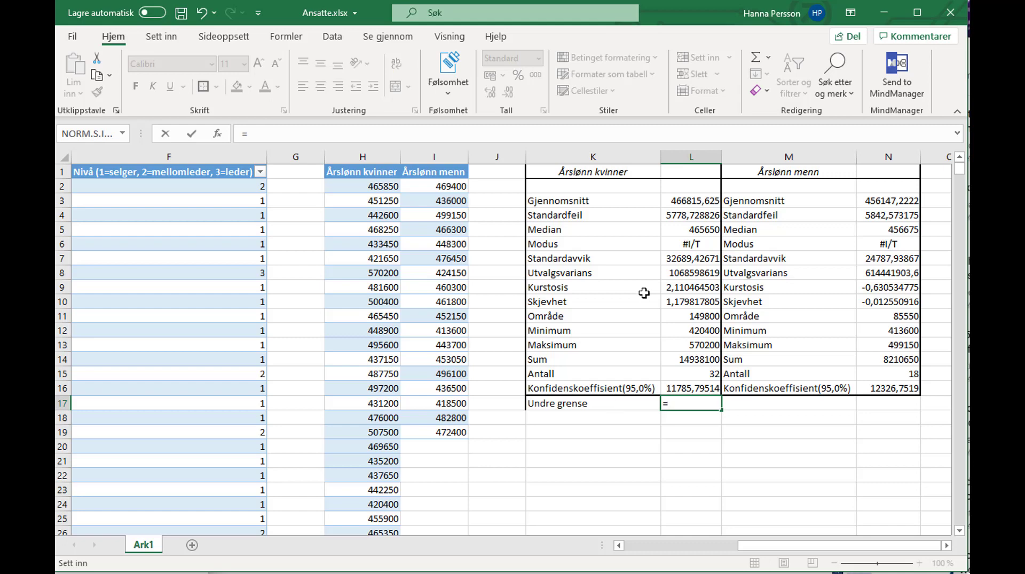
{"action": "left_click", "coordinate": [697, 203]}
{"action": "type", "text": "-"}
{"action": "left_click", "coordinate": [694, 391]}
{"action": "key", "text": "Return"}
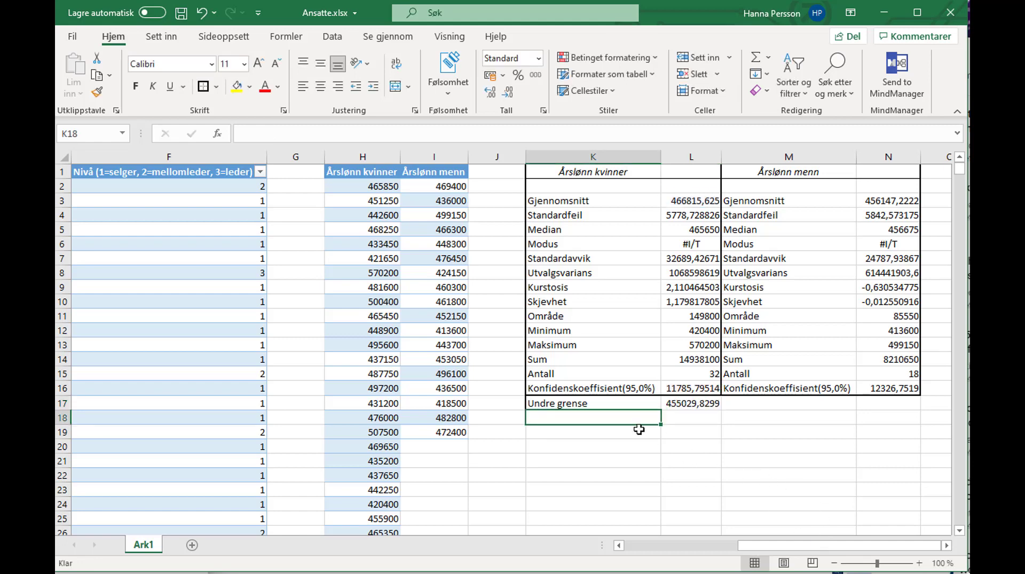
Label cell K18 "Øvre grense" and calculate the women's upper limit in L18 as the mean plus the confidence value, =L3+L16.
{"action": "type", "text": "Øvre grense"}
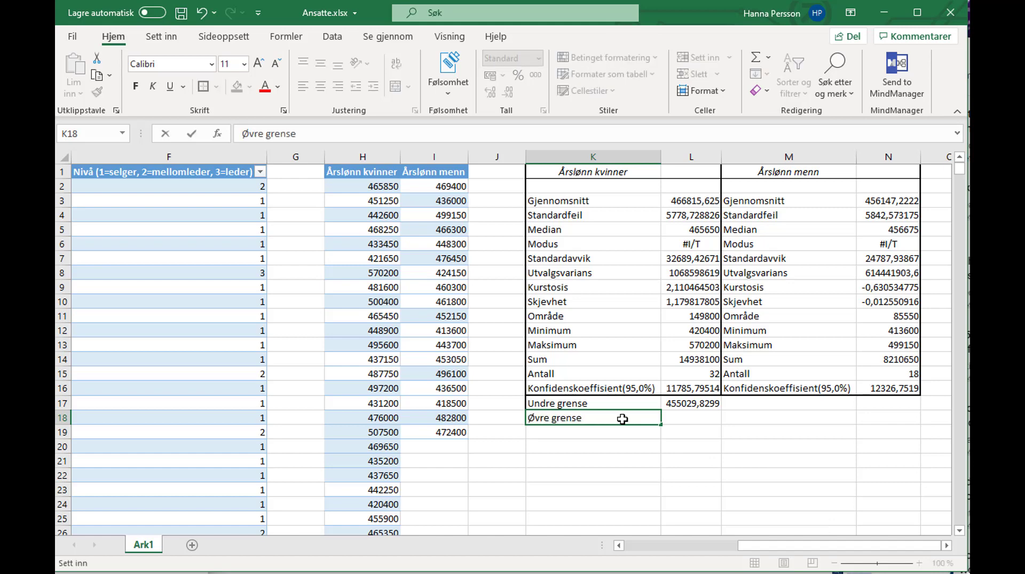
{"action": "key", "text": "Tab"}
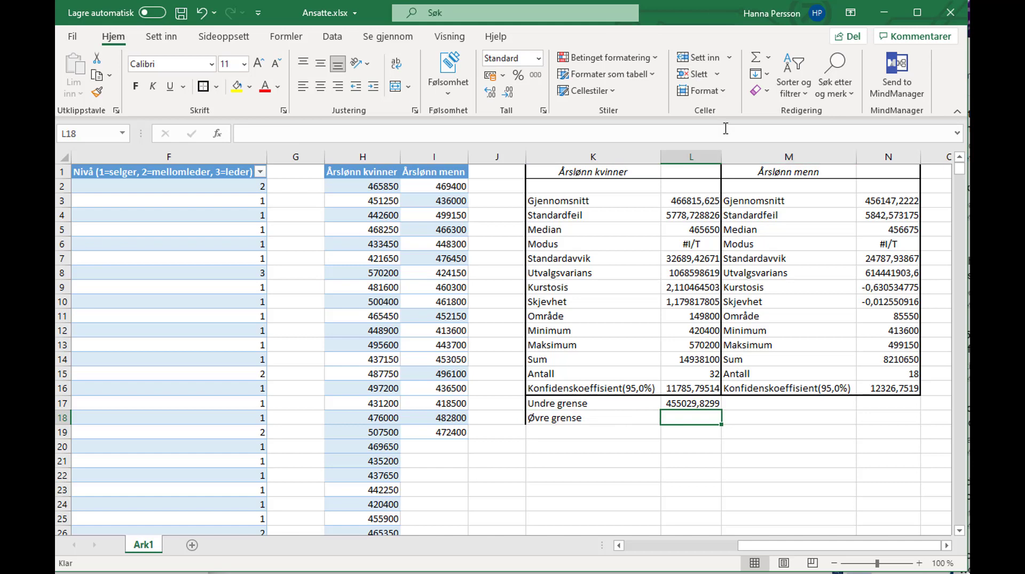
{"action": "left_click", "coordinate": [726, 129]}
{"action": "type", "text": "="}
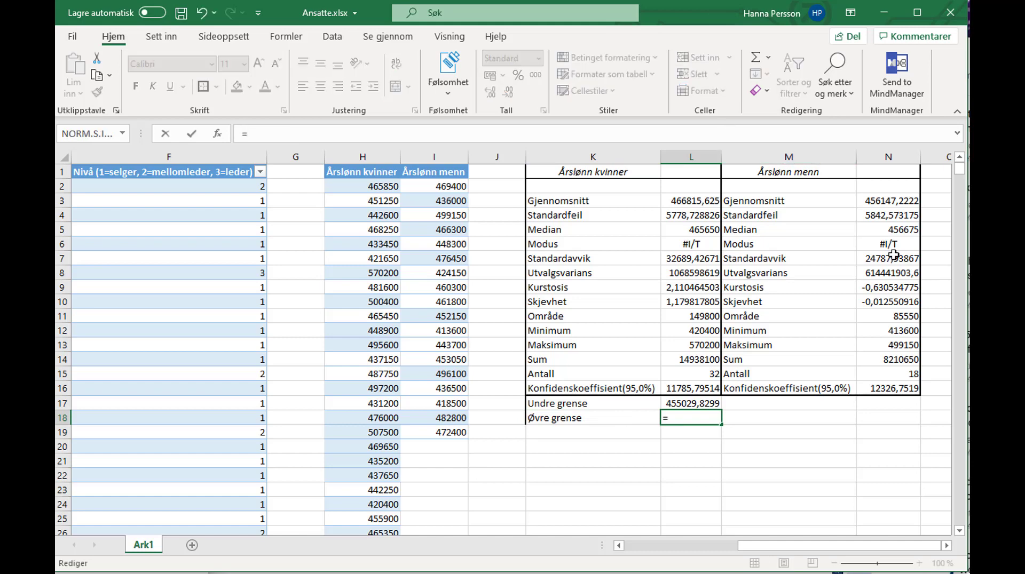
{"action": "left_click", "coordinate": [691, 203]}
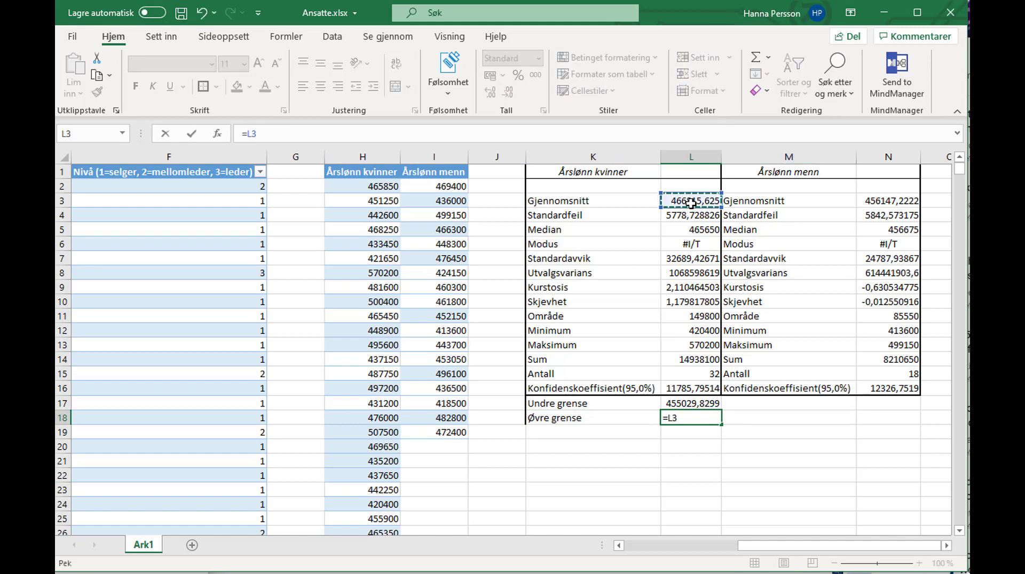
{"action": "type", "text": "+"}
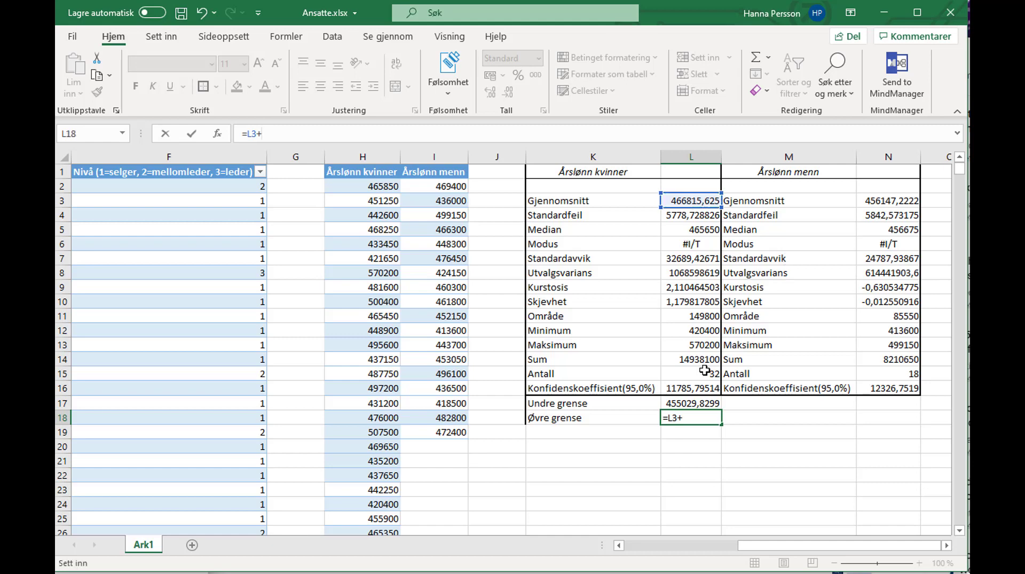
{"action": "left_click", "coordinate": [702, 392]}
{"action": "key", "text": "Return"}
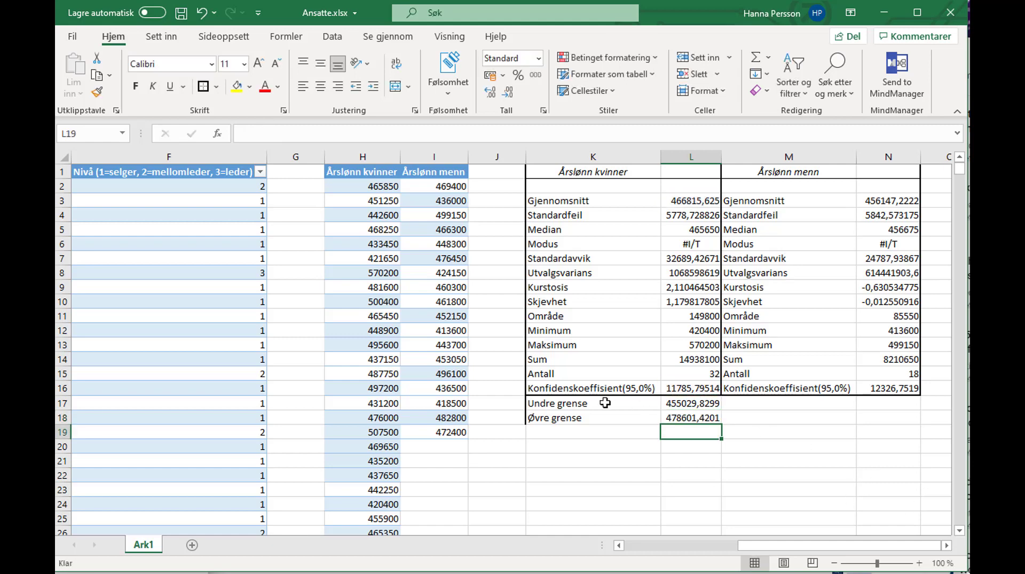
Copy the lower and upper limit rows in K17:L18 to the men's statistics, starting in cell M17.
{"action": "left_click_drag", "start_coordinate": [605, 403], "coordinate": [694, 418]}
{"action": "key", "text": "ctrl+c"}
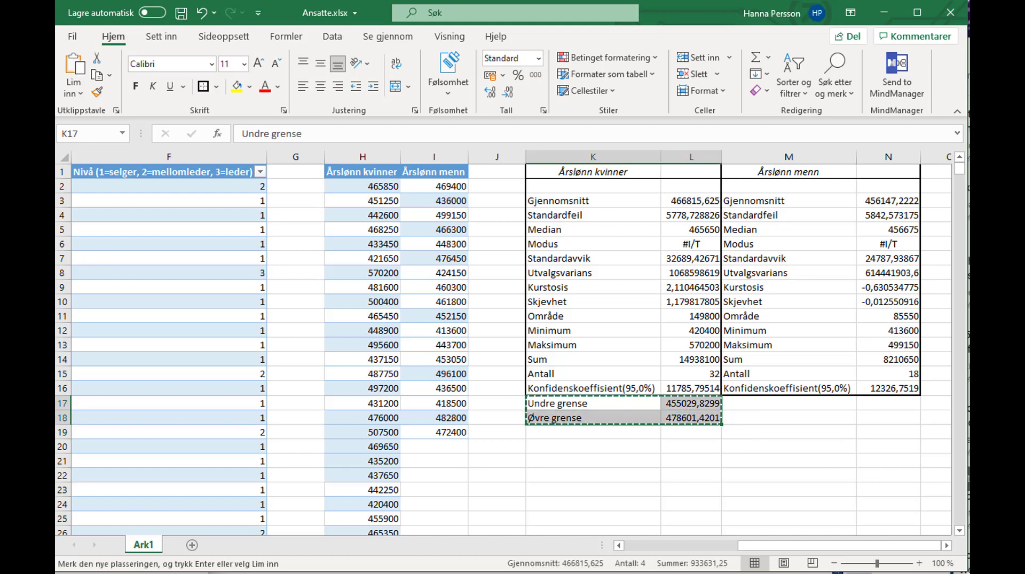
{"action": "left_click", "coordinate": [804, 404]}
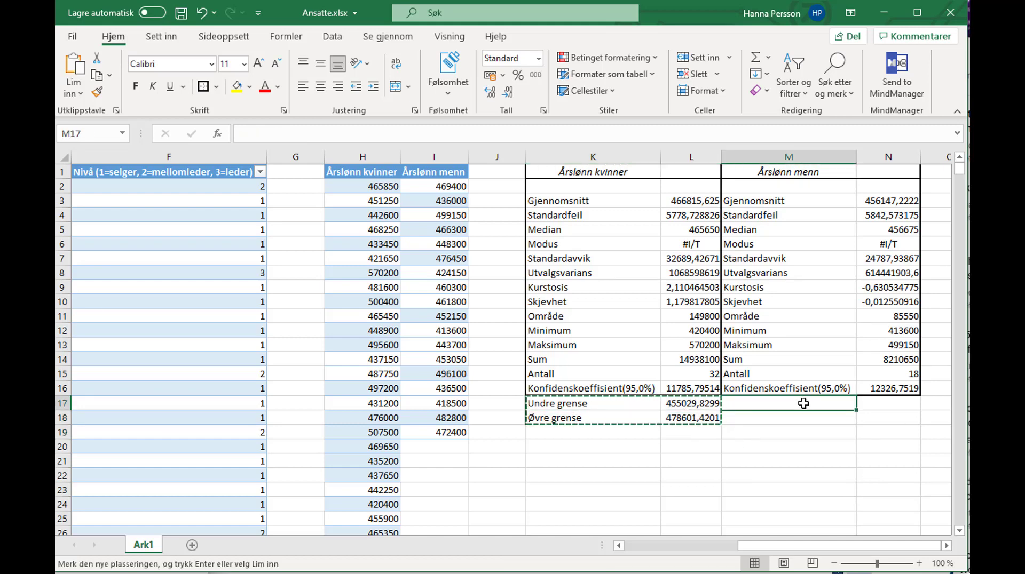
{"action": "key", "text": "ctrl+v"}
{"action": "left_click", "coordinate": [804, 462]}
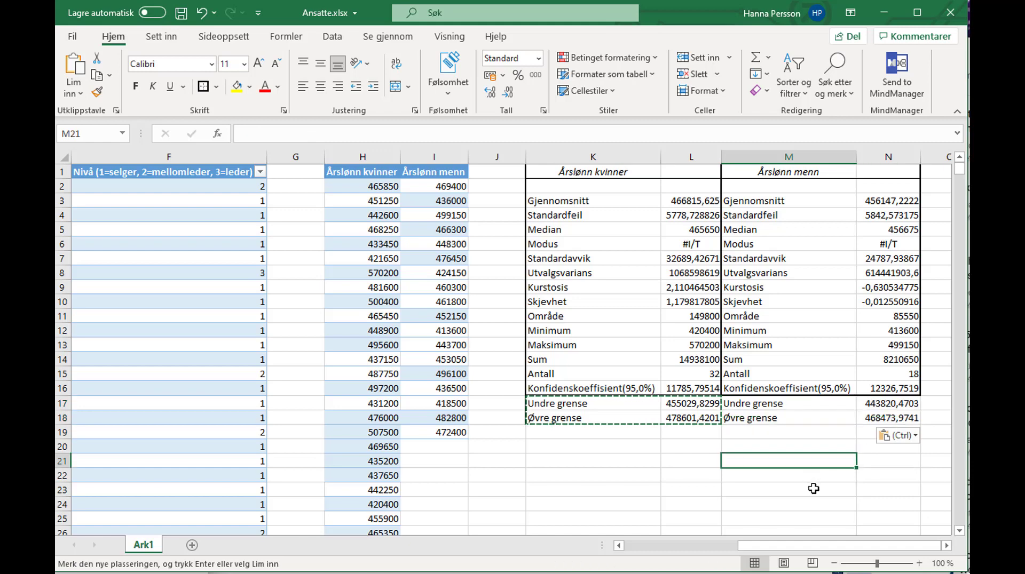